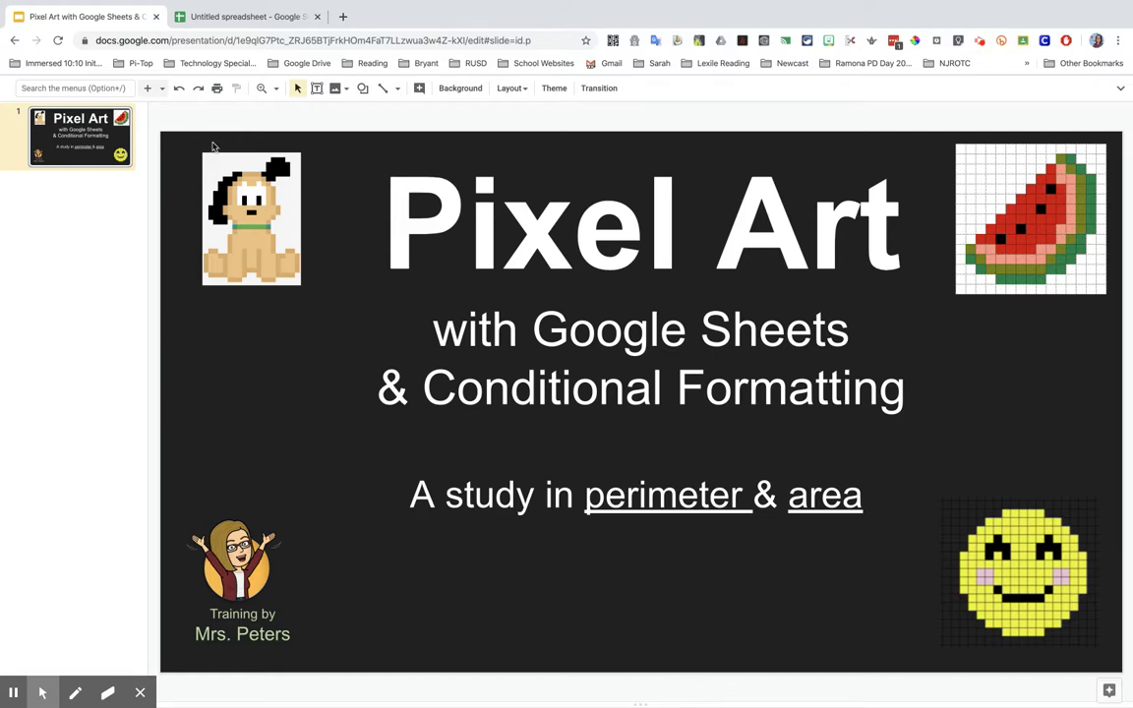
Switch to the untitled Google Sheets spreadsheet and resize all columns and rows so the cells form small squares.
click(237, 20)
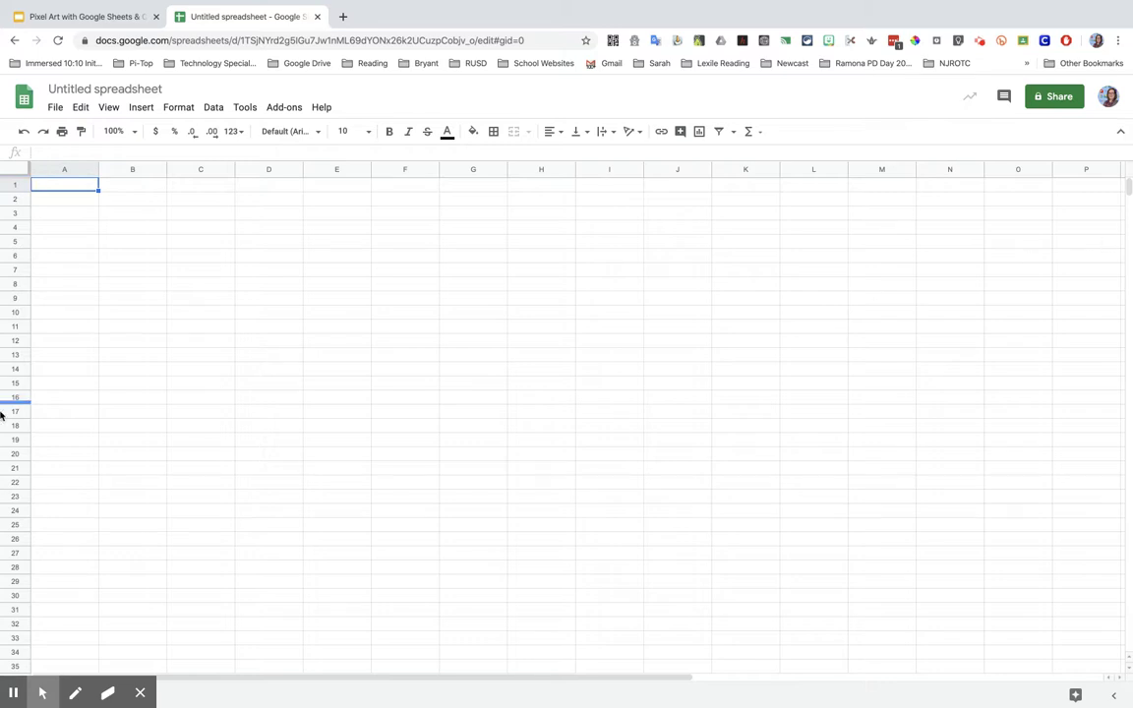
mouse_move(80, 661)
click(15, 172)
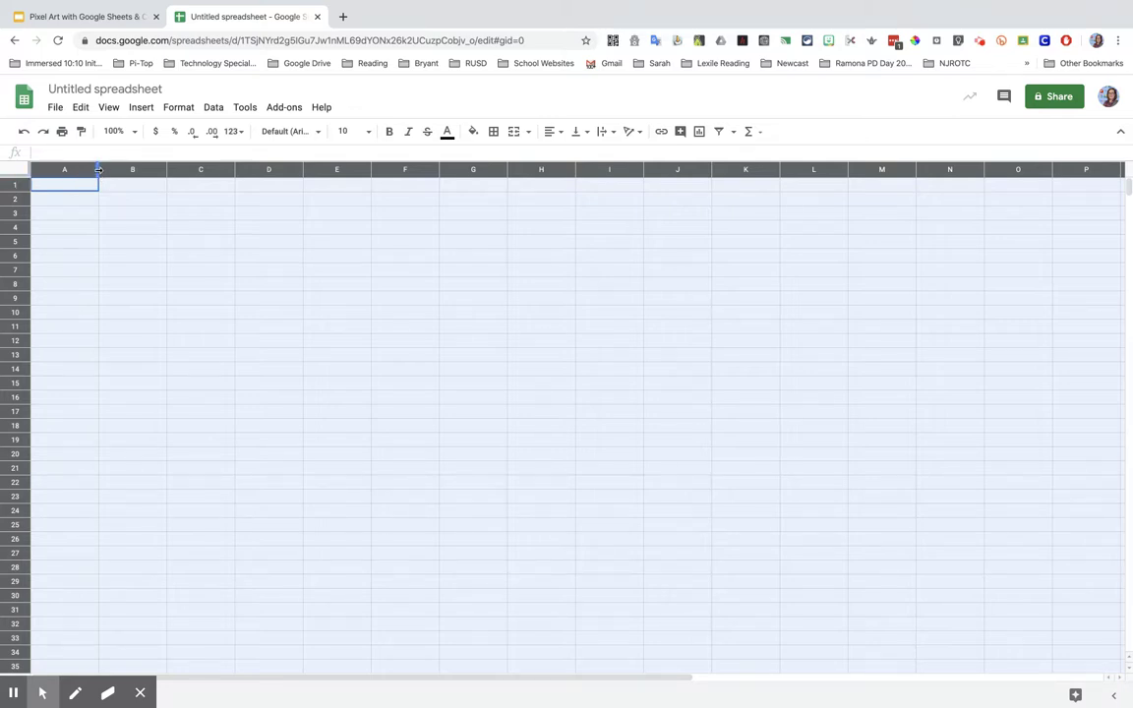
drag(98, 170, 48, 172)
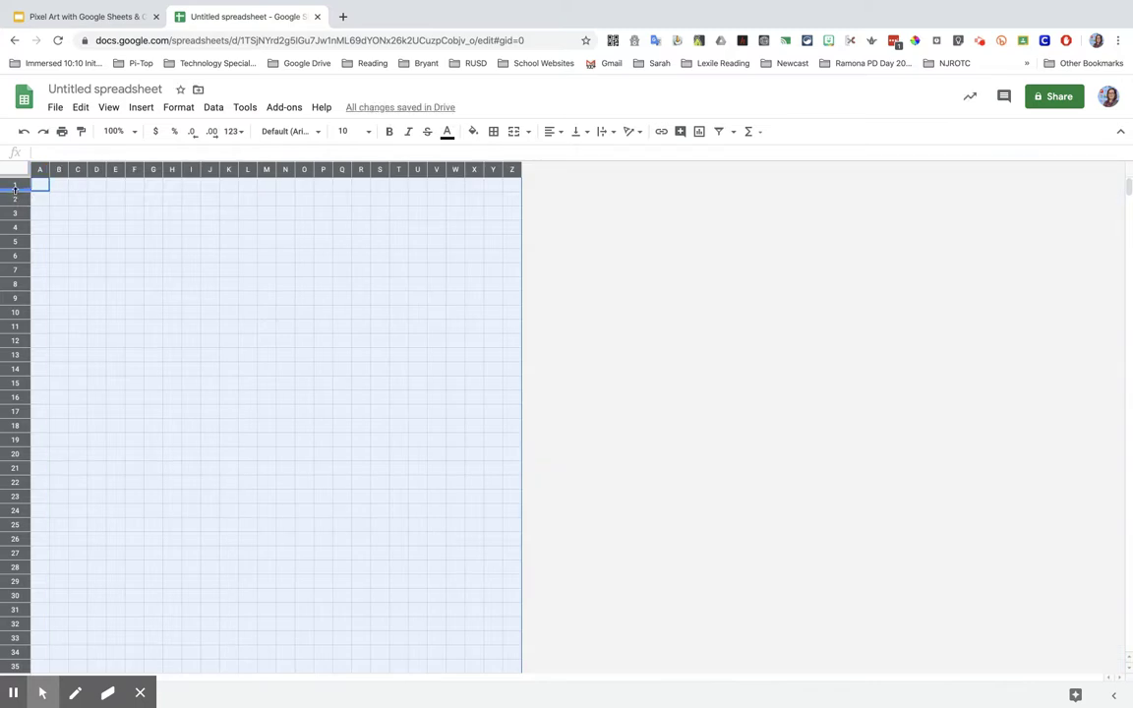
drag(16, 190, 16, 194)
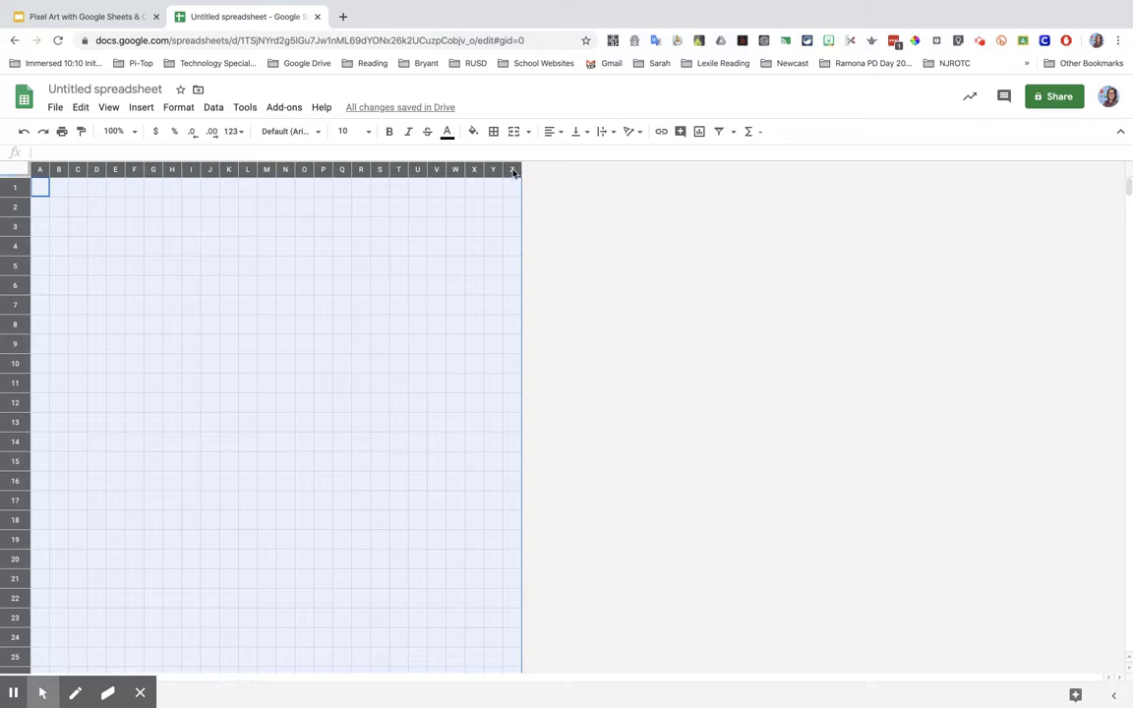
Insert 26 more columns to the right of column Z.
click(142, 108)
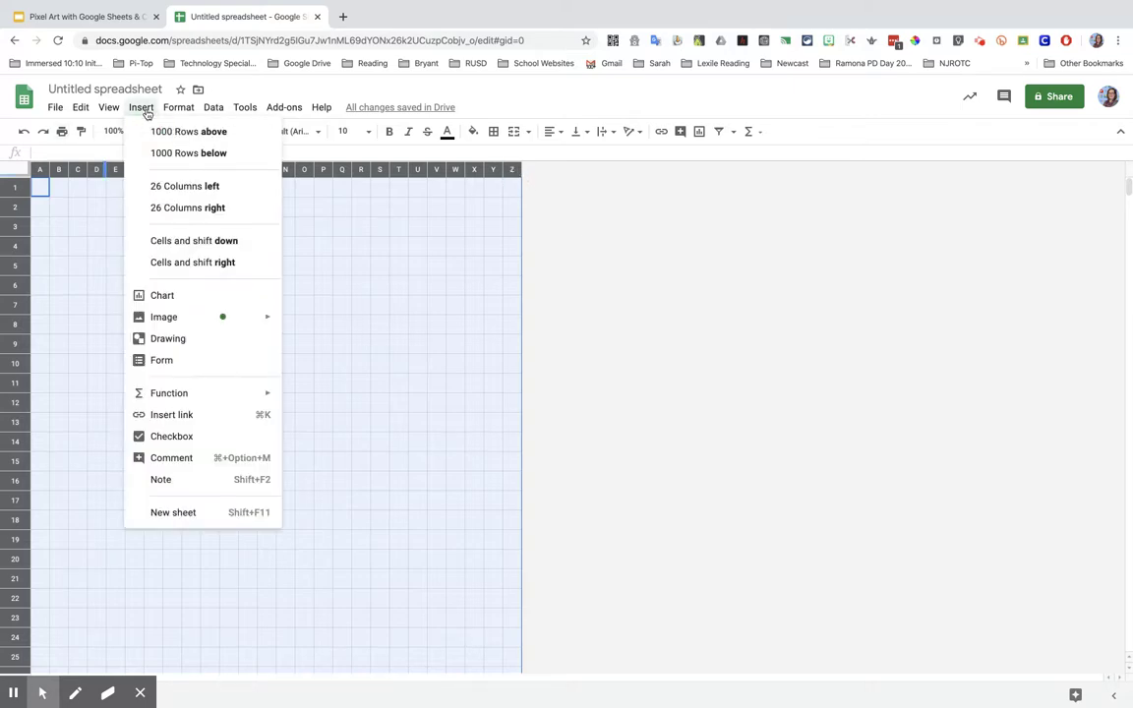
click(165, 214)
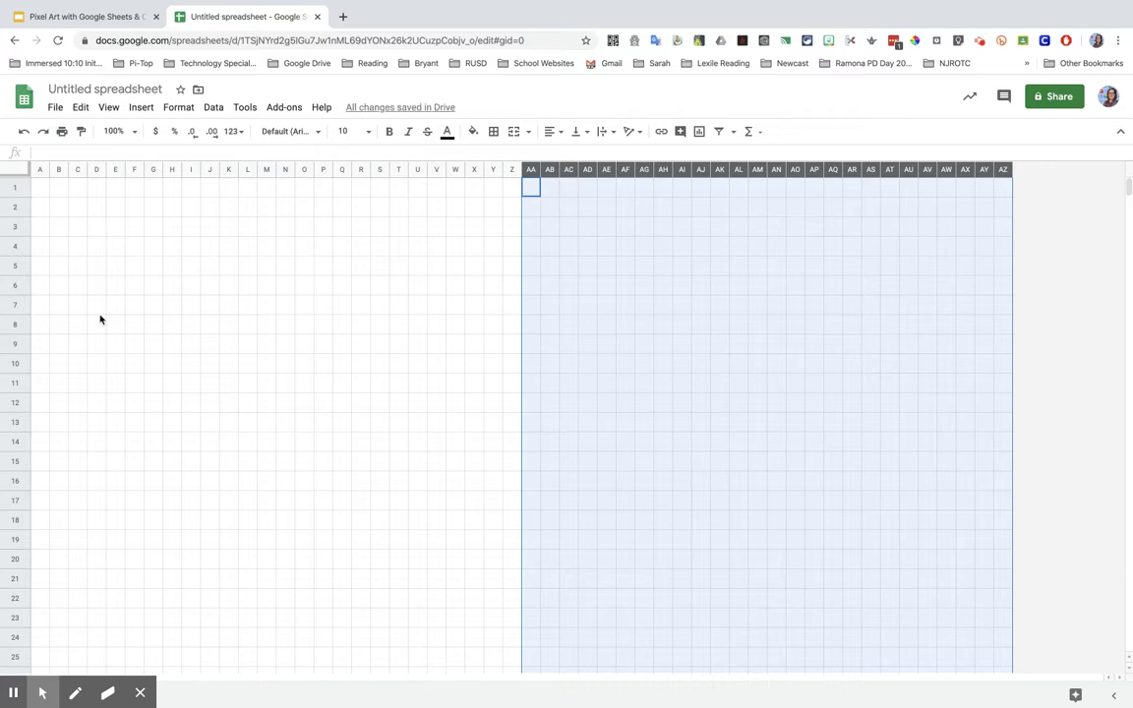
click(985, 193)
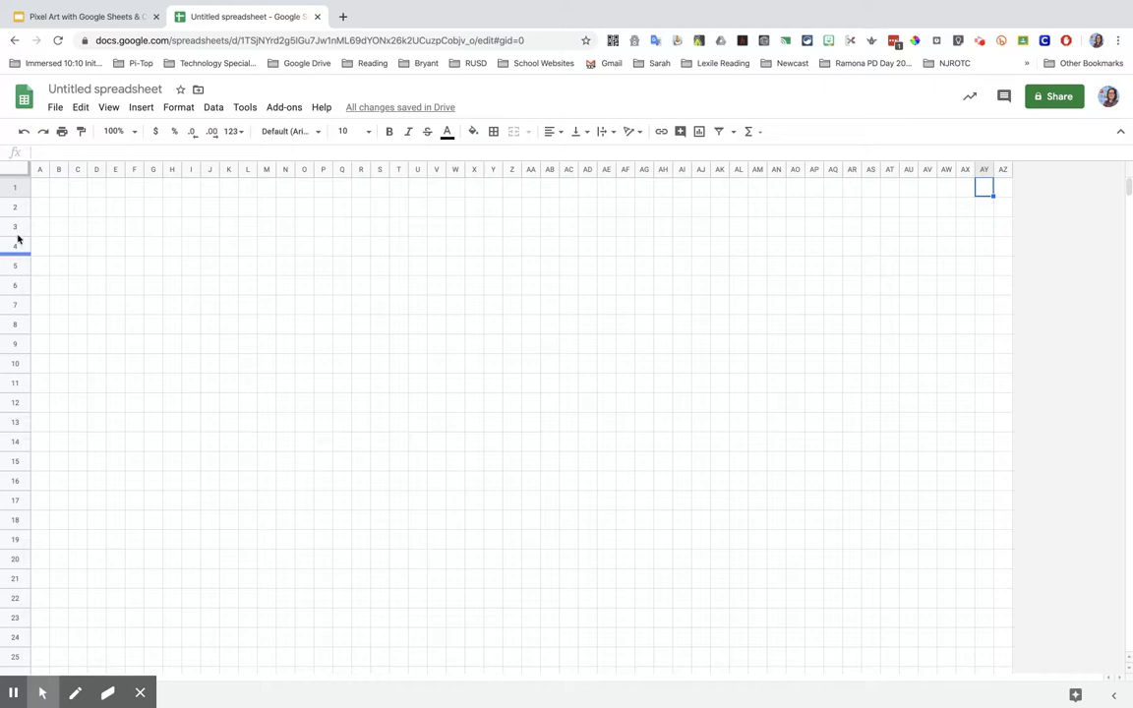
Create a conditional formatting rule for the entire sheet with the condition "Text is exactly" 1.
click(12, 172)
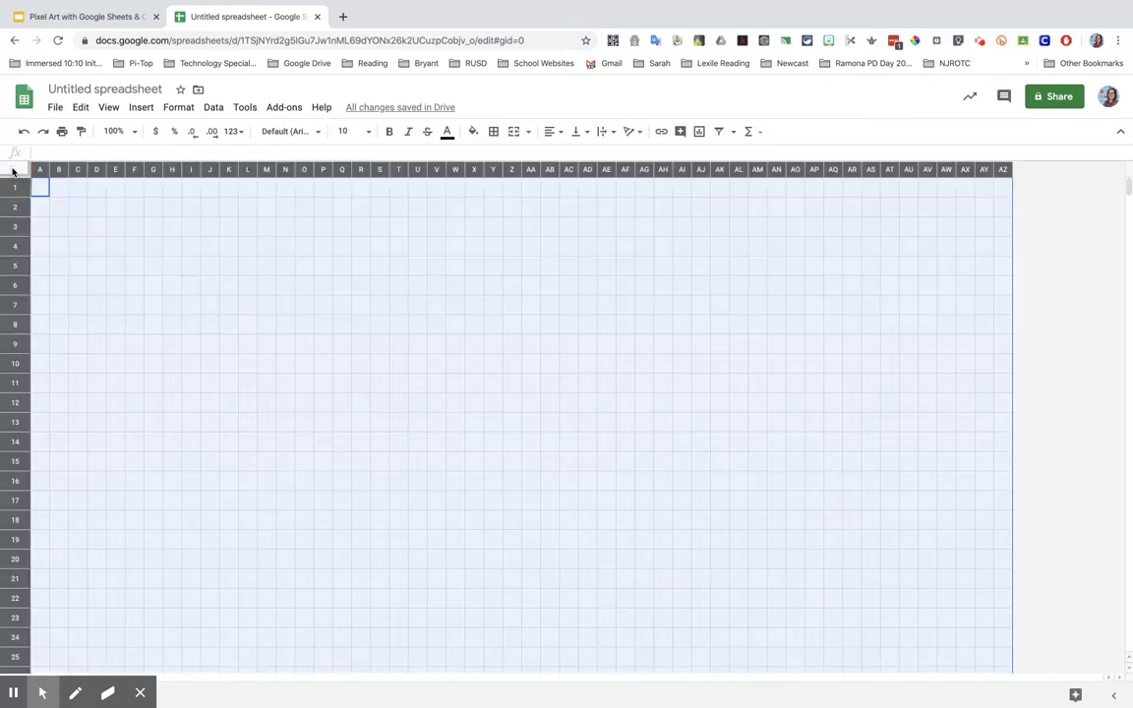
click(179, 107)
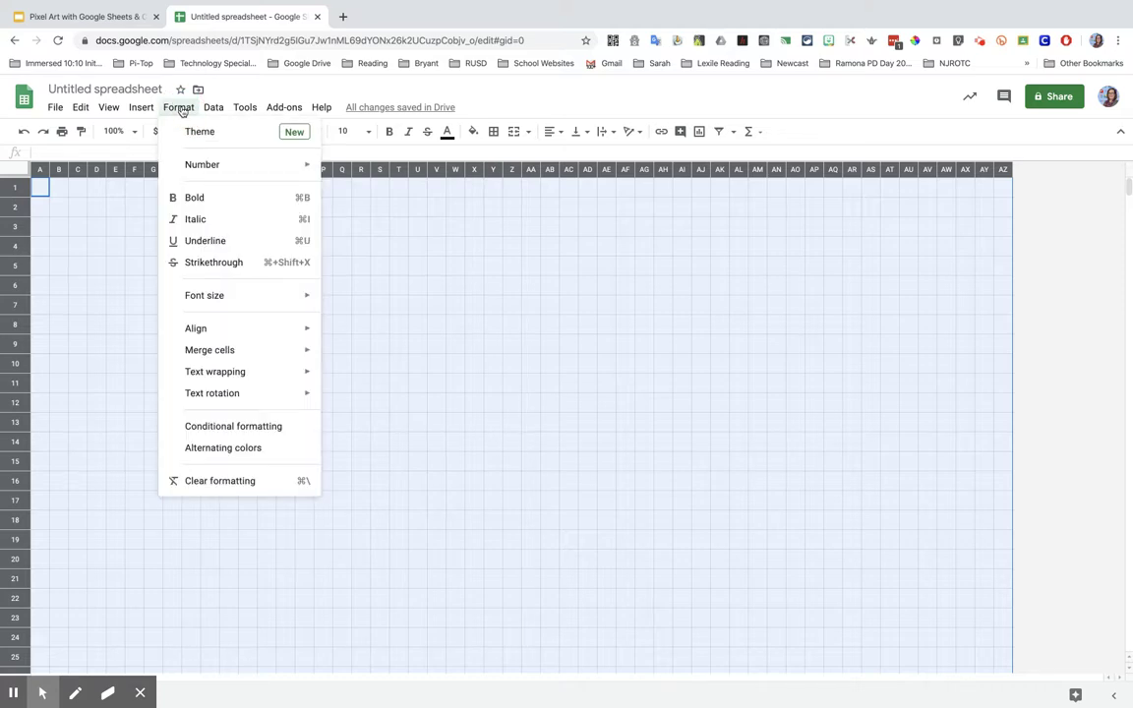
click(212, 430)
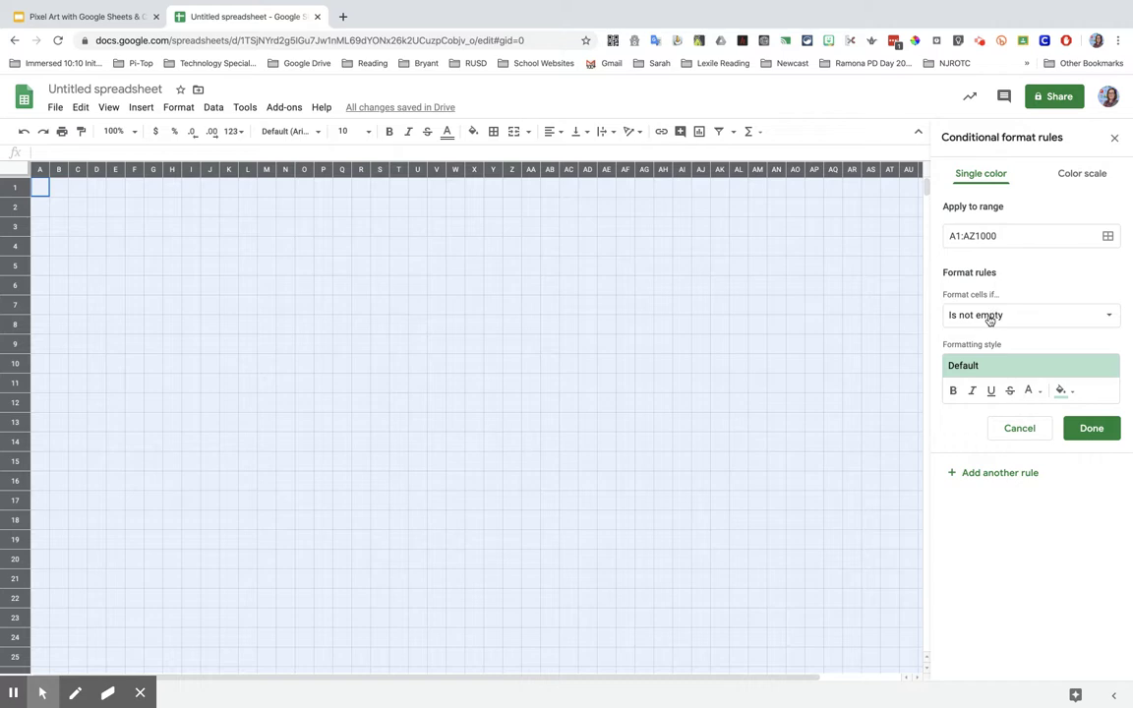
click(990, 319)
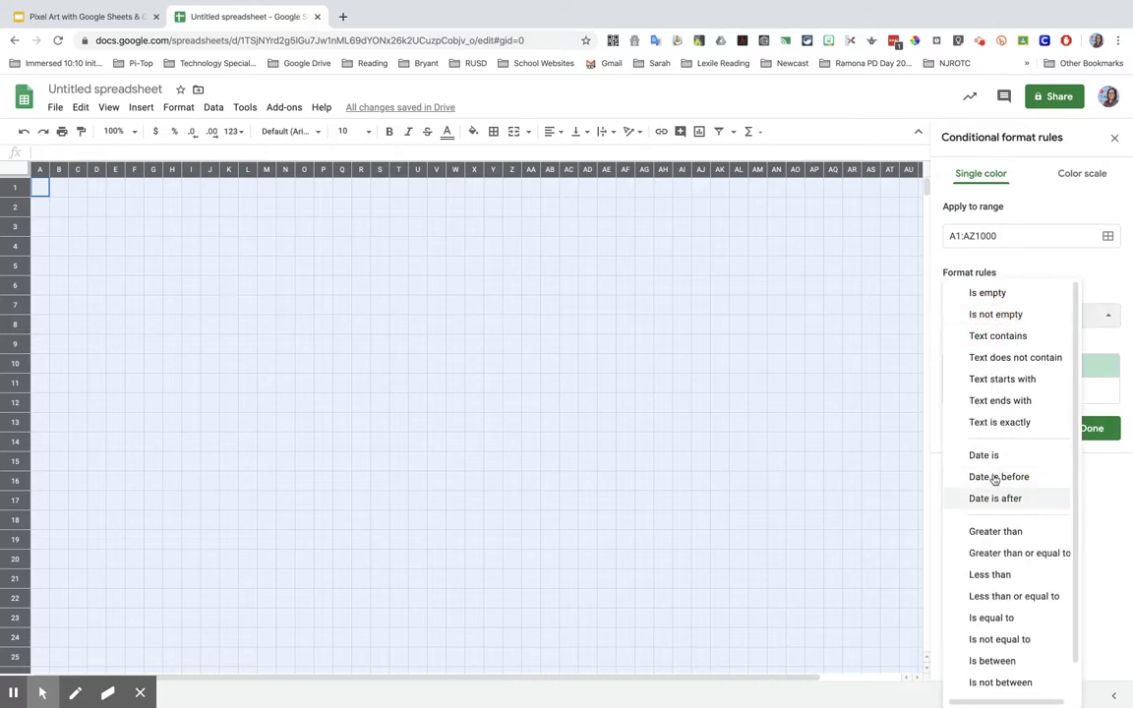
click(999, 423)
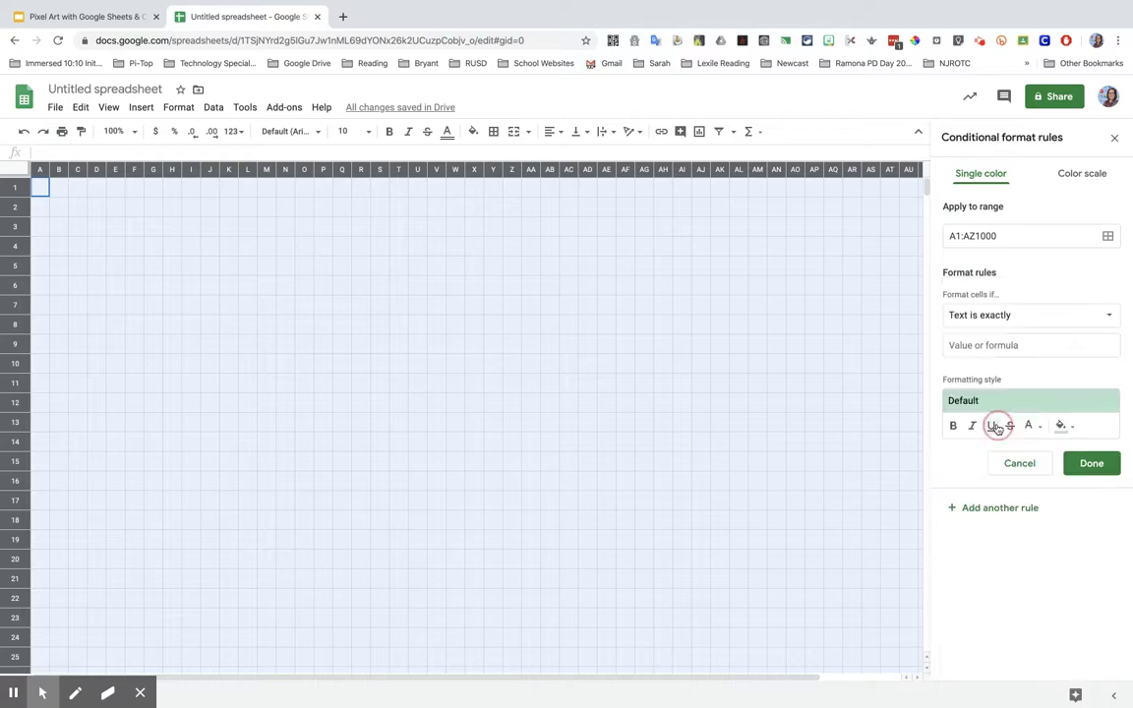
click(960, 345)
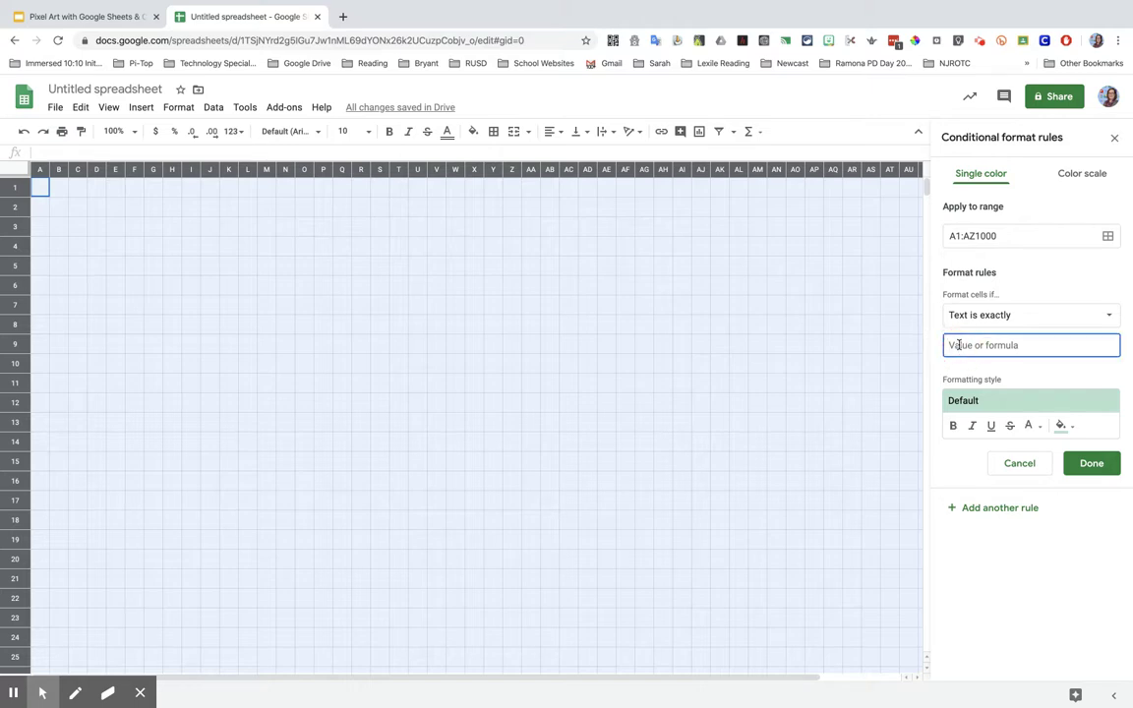
text(1)
Give the conditional formatting rule a red fill for range A1:AZ1000 and save it.
click(1063, 425)
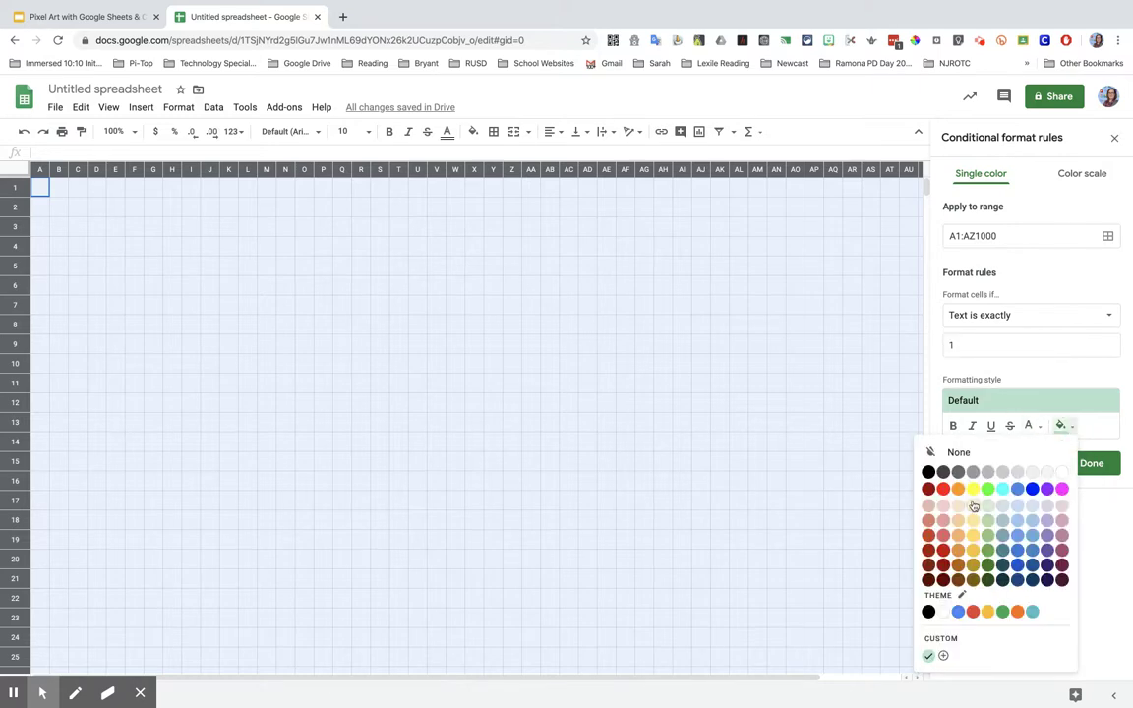
click(944, 490)
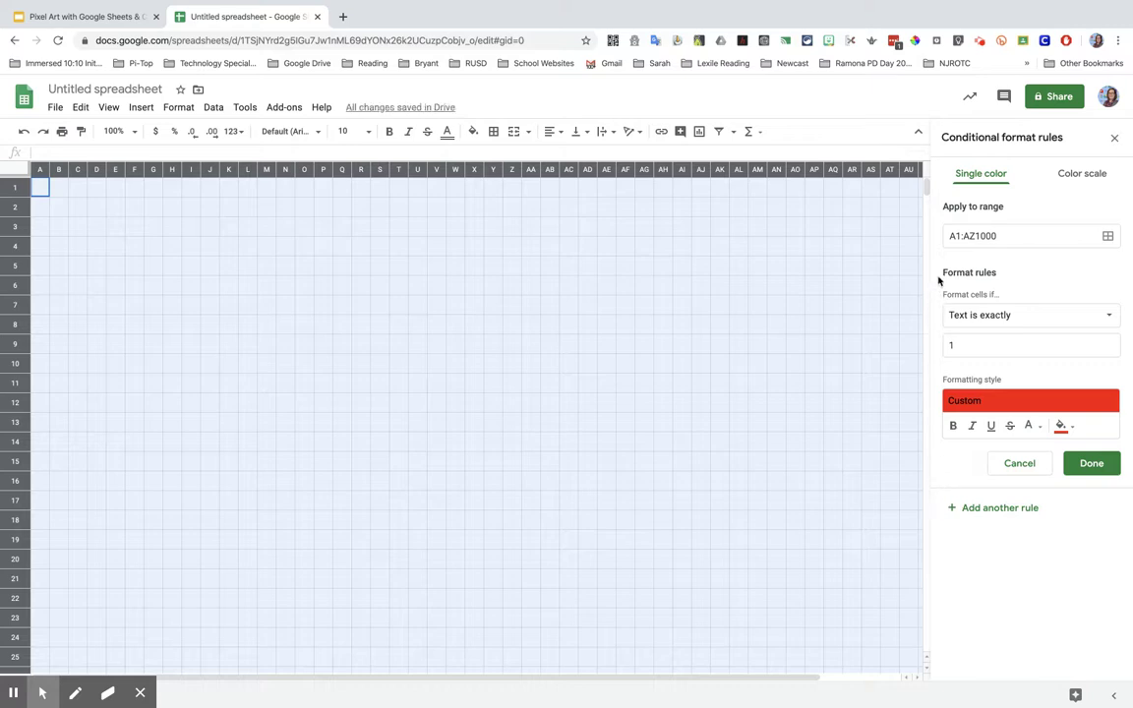
click(1006, 237)
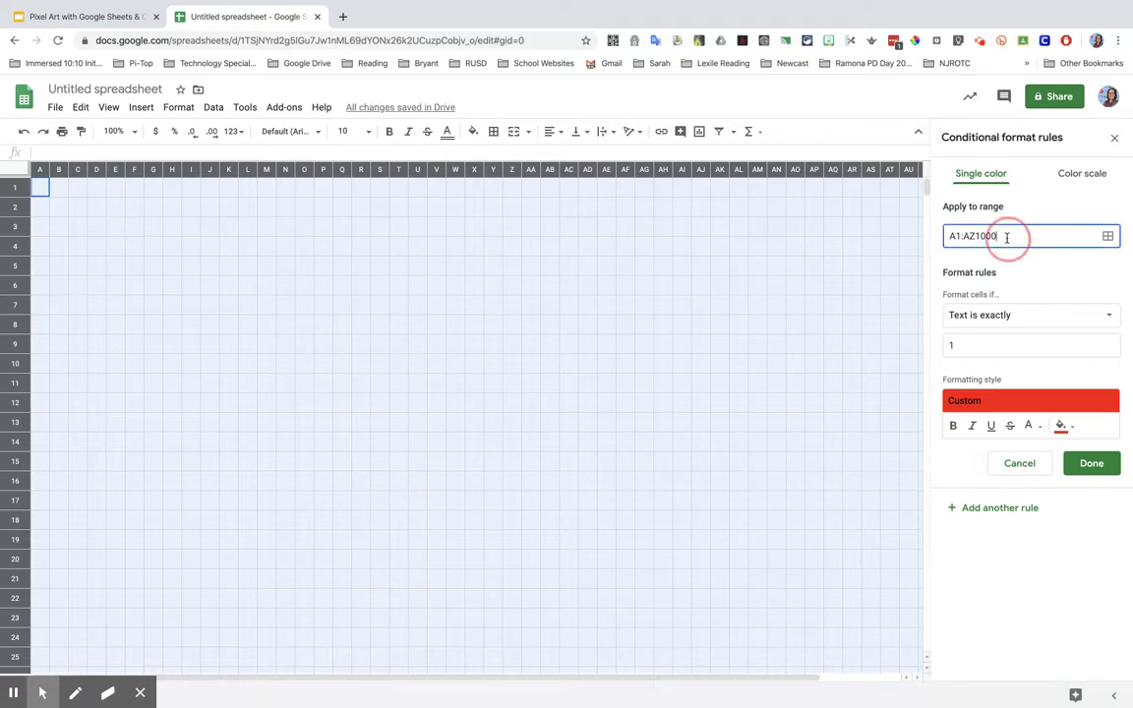
drag(1006, 237, 945, 237)
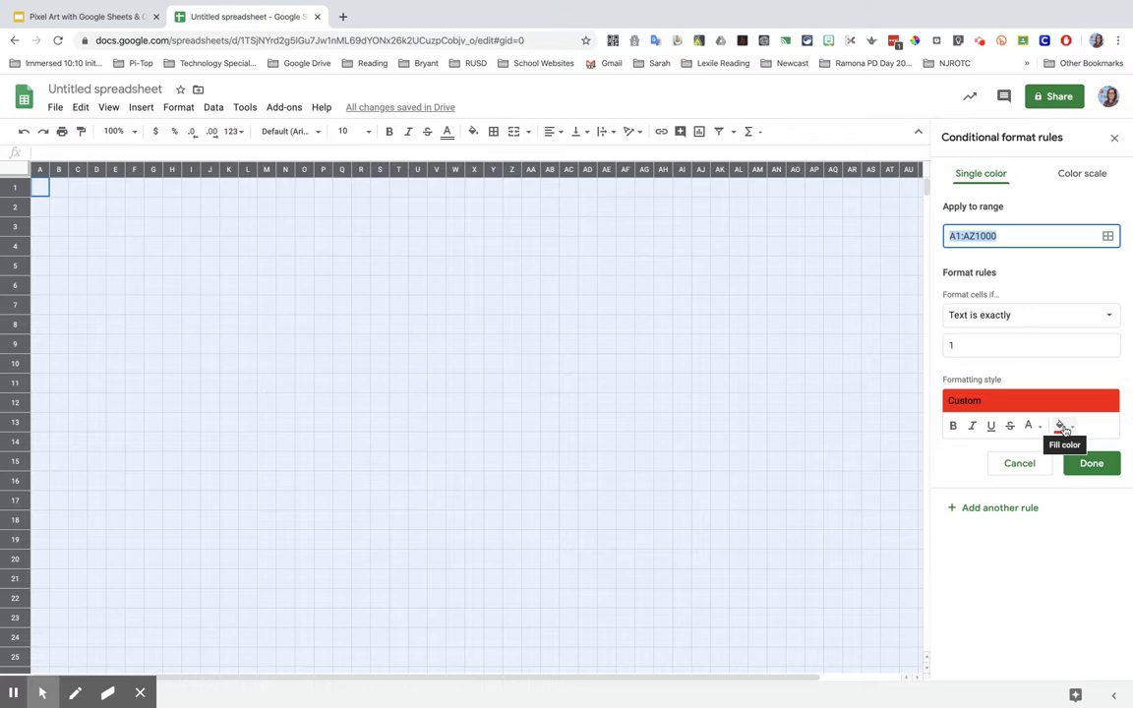
click(1090, 473)
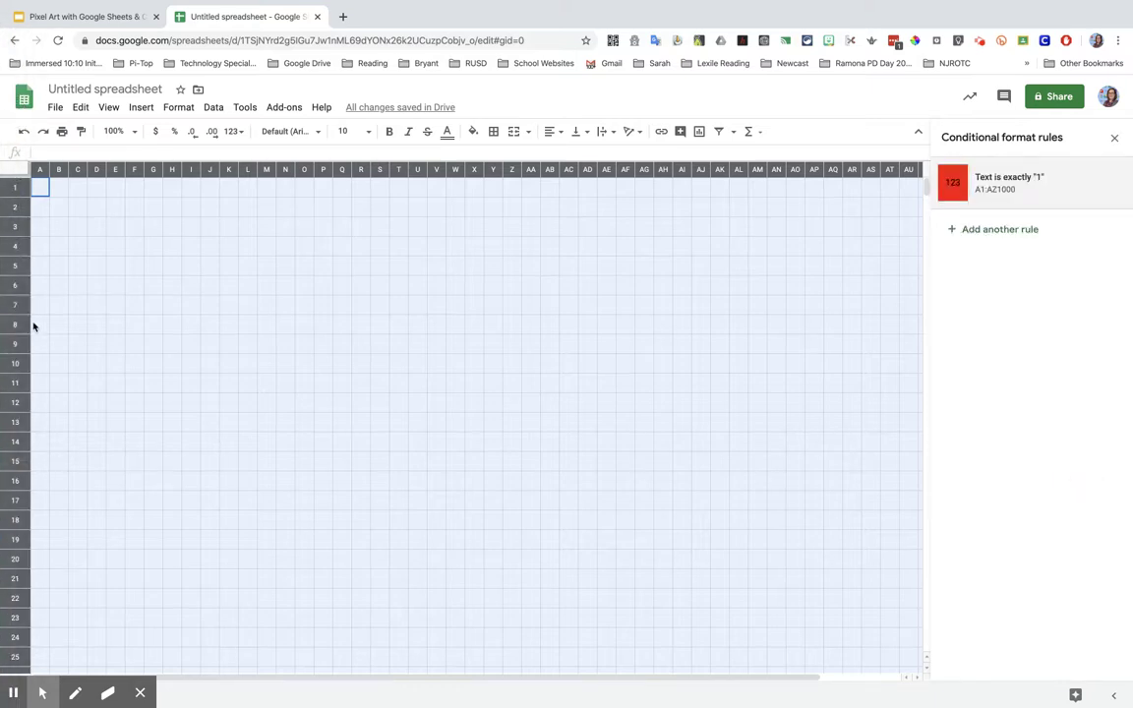
Enter 1 in each cell from A1 to F1 to try out the colour rule.
click(41, 192)
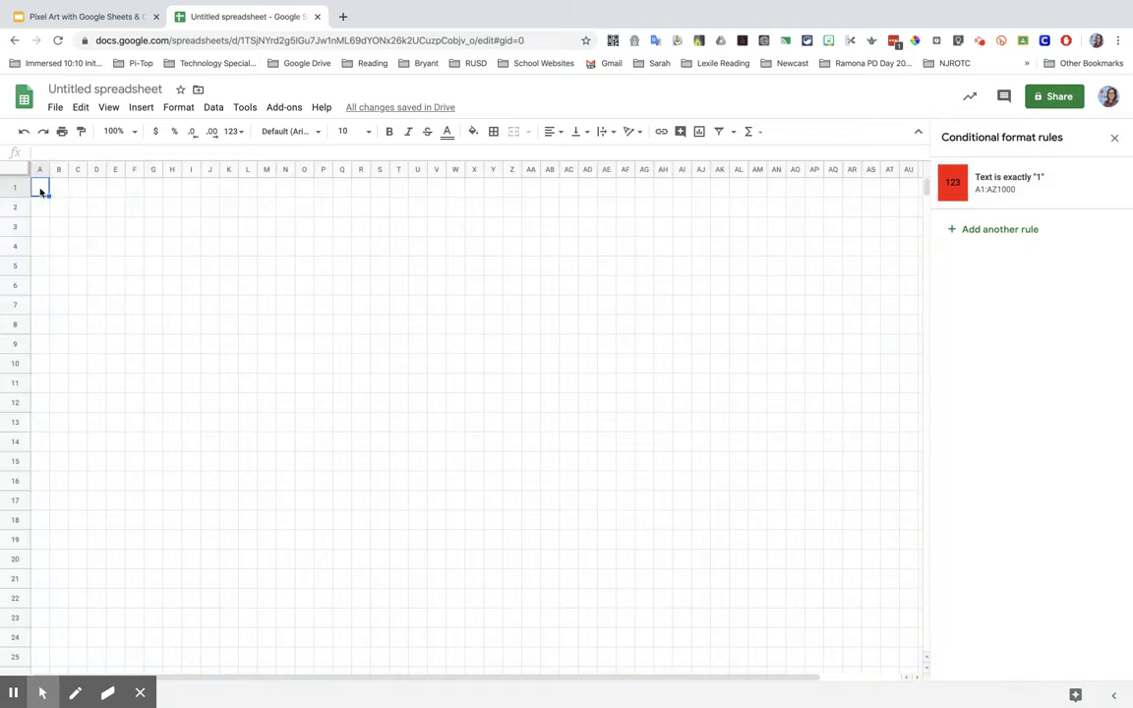
text(1)
key(Return)
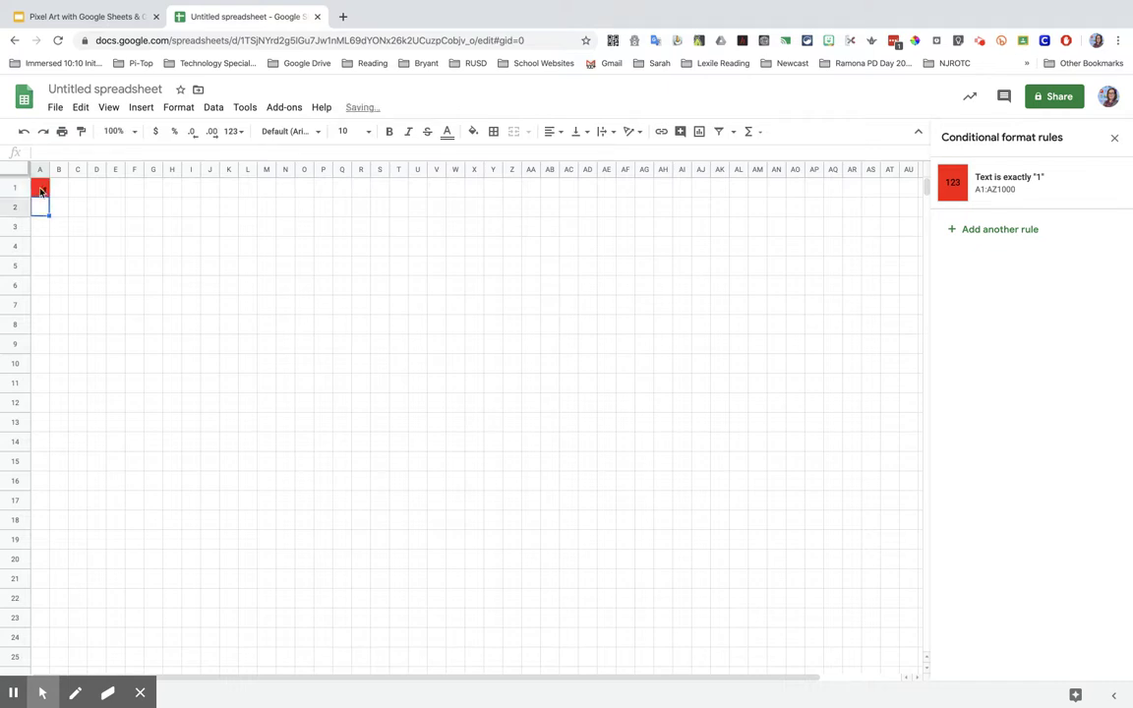
click(59, 193)
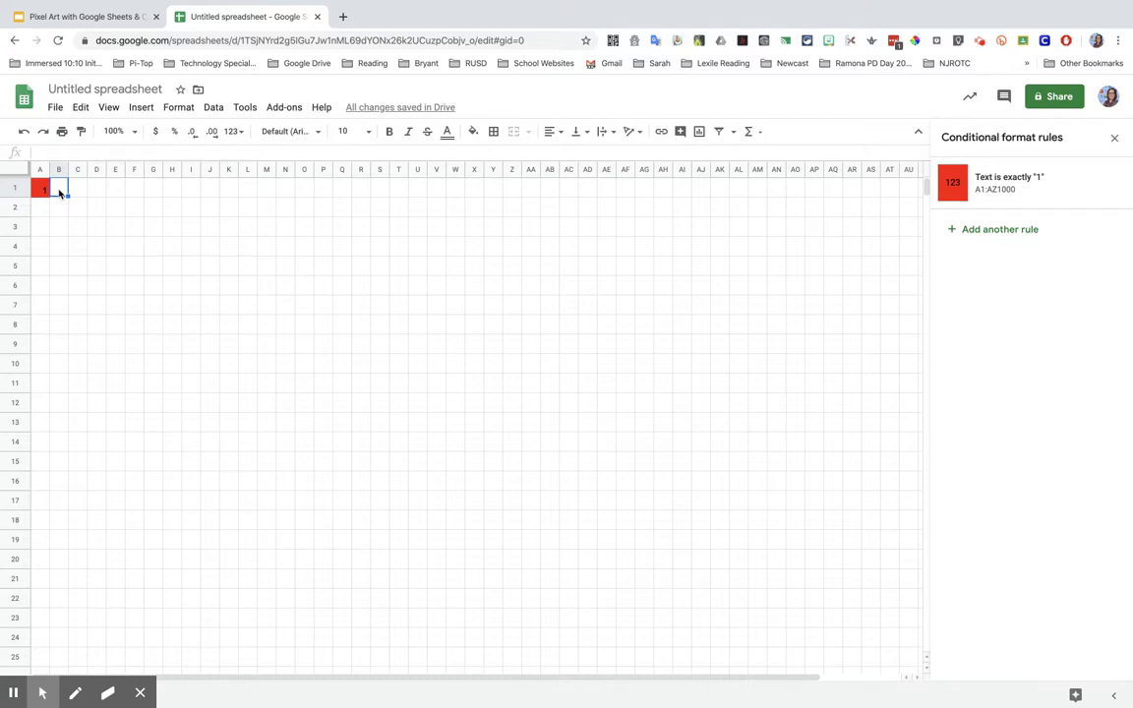
text(1)
key(Tab)
text(1)
key(Tab)
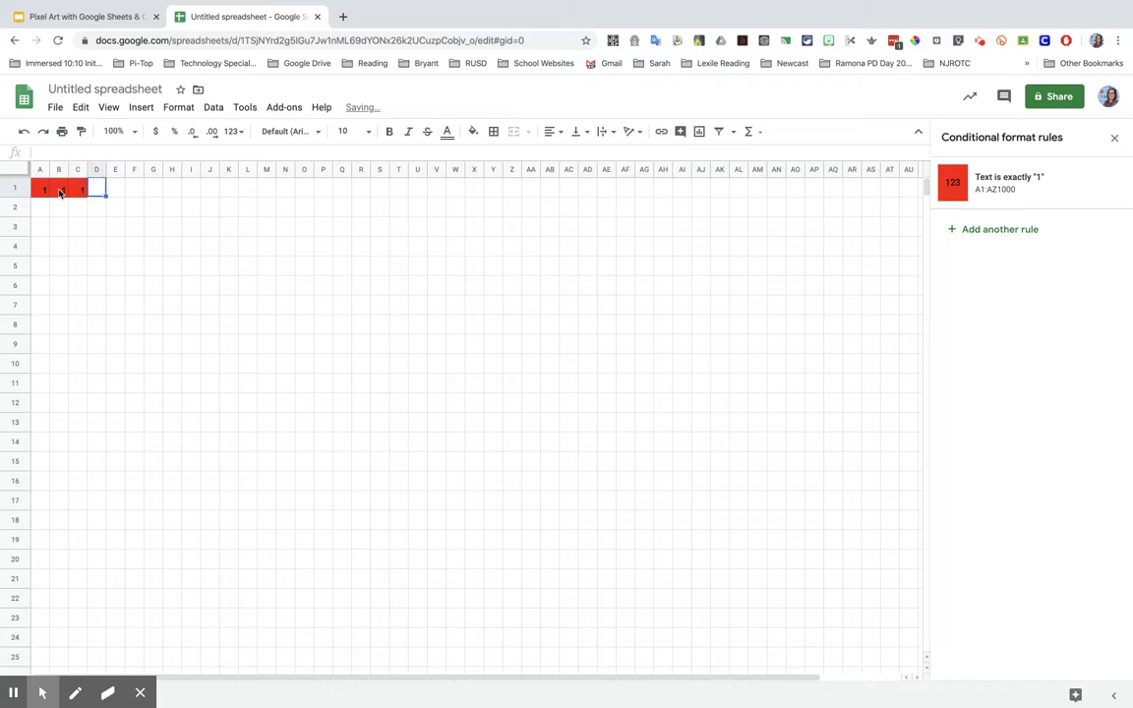
text(1)
key(Tab)
text(1)
key(Tab)
text(1)
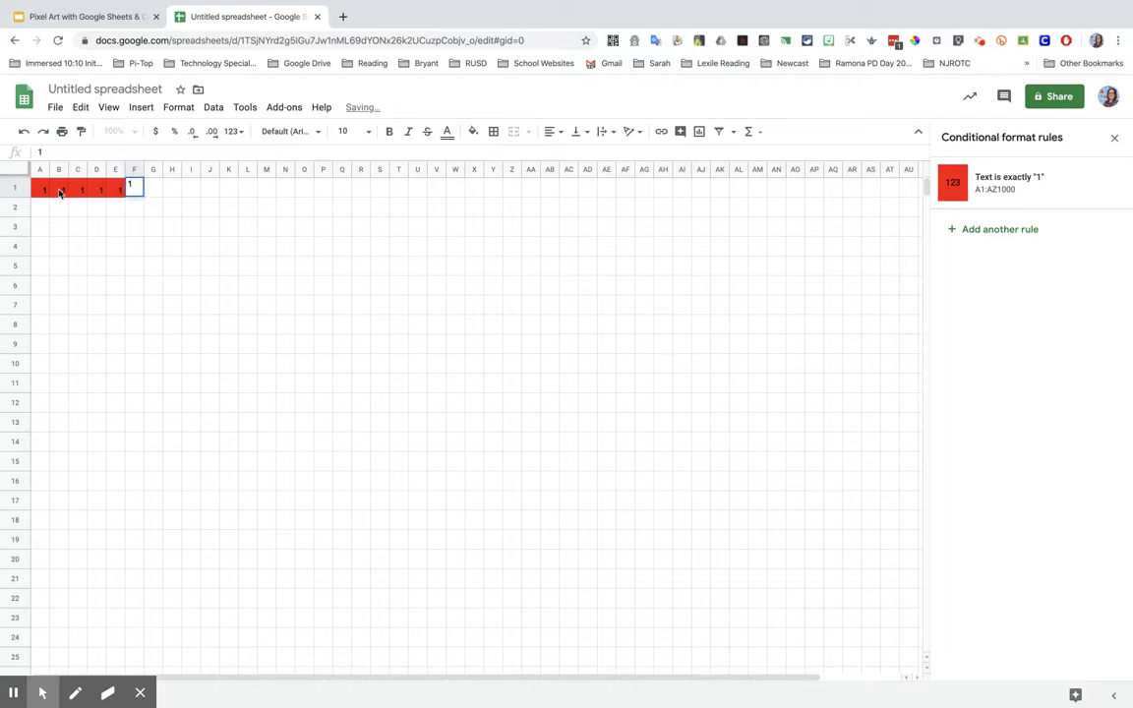
Enter 1 in each cell from A2 to F2, leaving G2 empty.
click(40, 208)
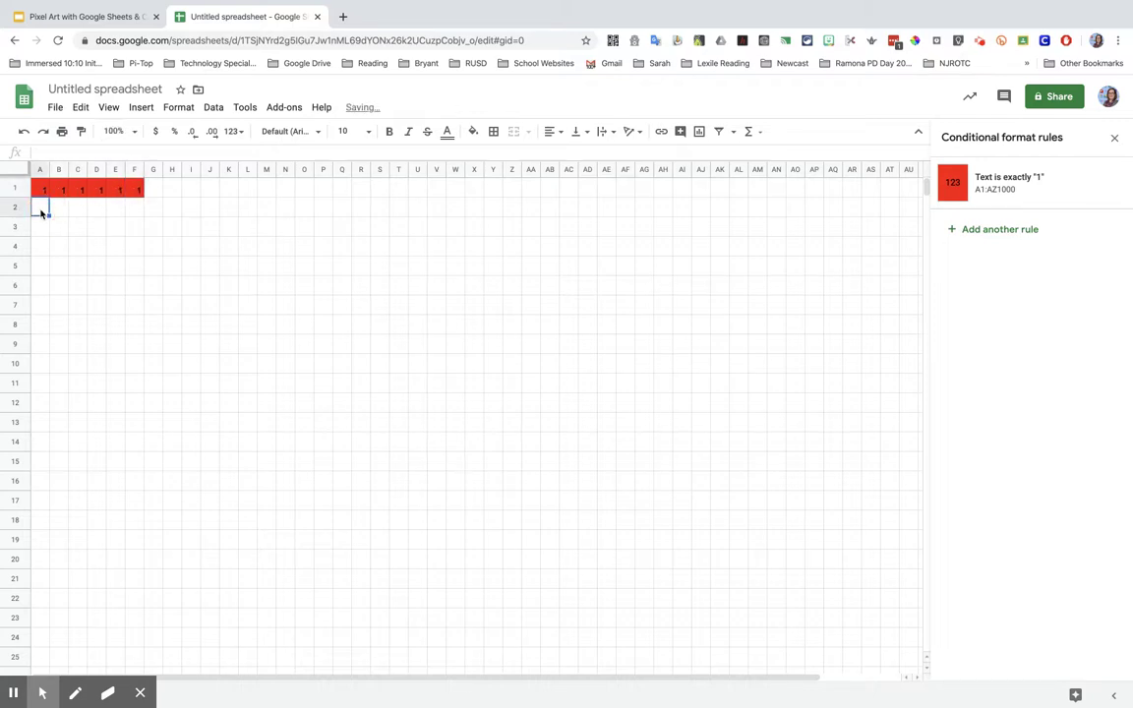
text(1)
key(Tab)
text(1)
key(Tab)
text(1)
key(Tab)
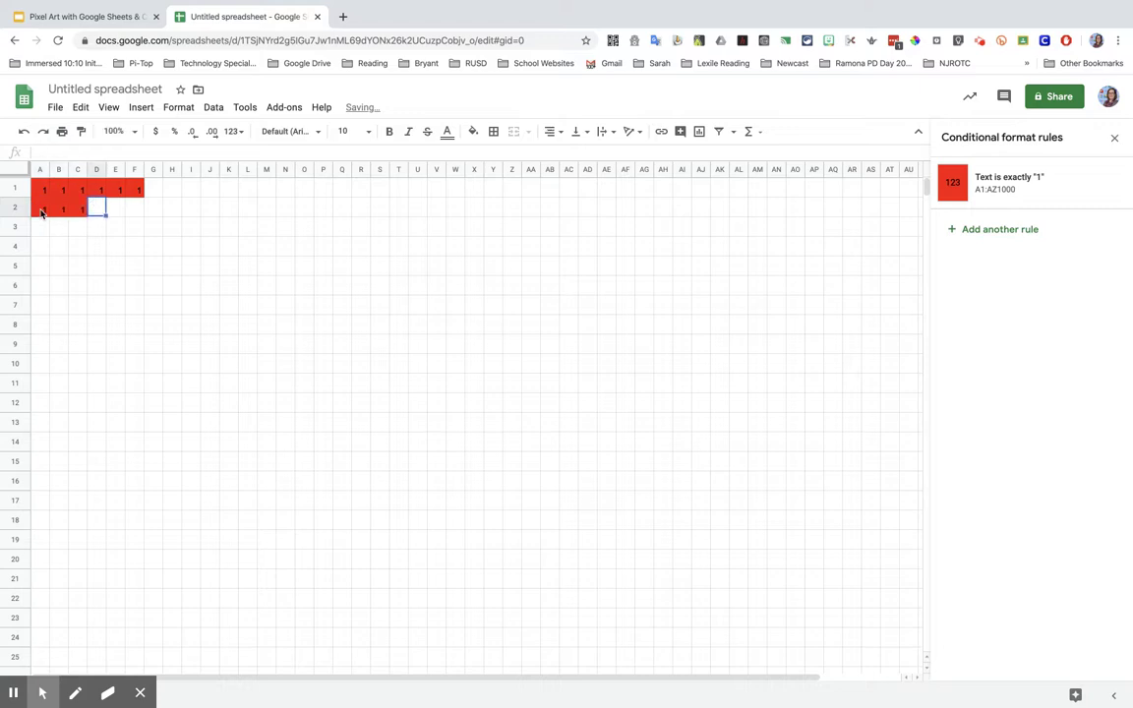
text(1)
key(Tab)
text(1)
key(Tab)
text(1)
key(Tab)
text(1)
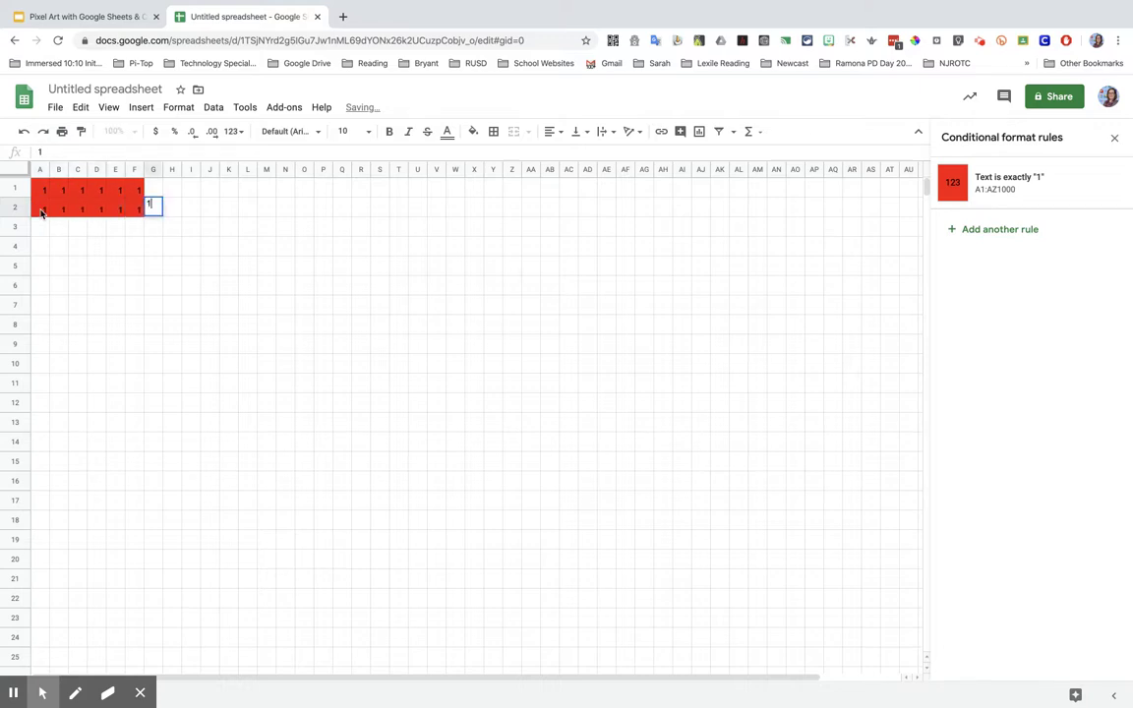
key(BackSpace)
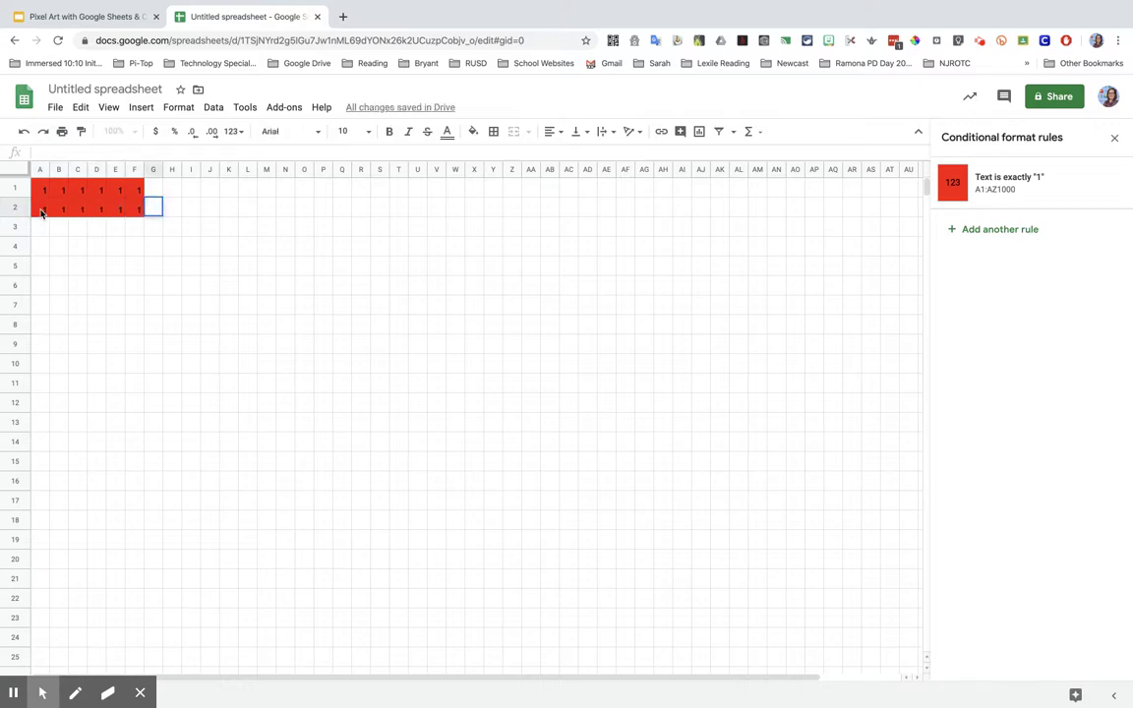
click(81, 251)
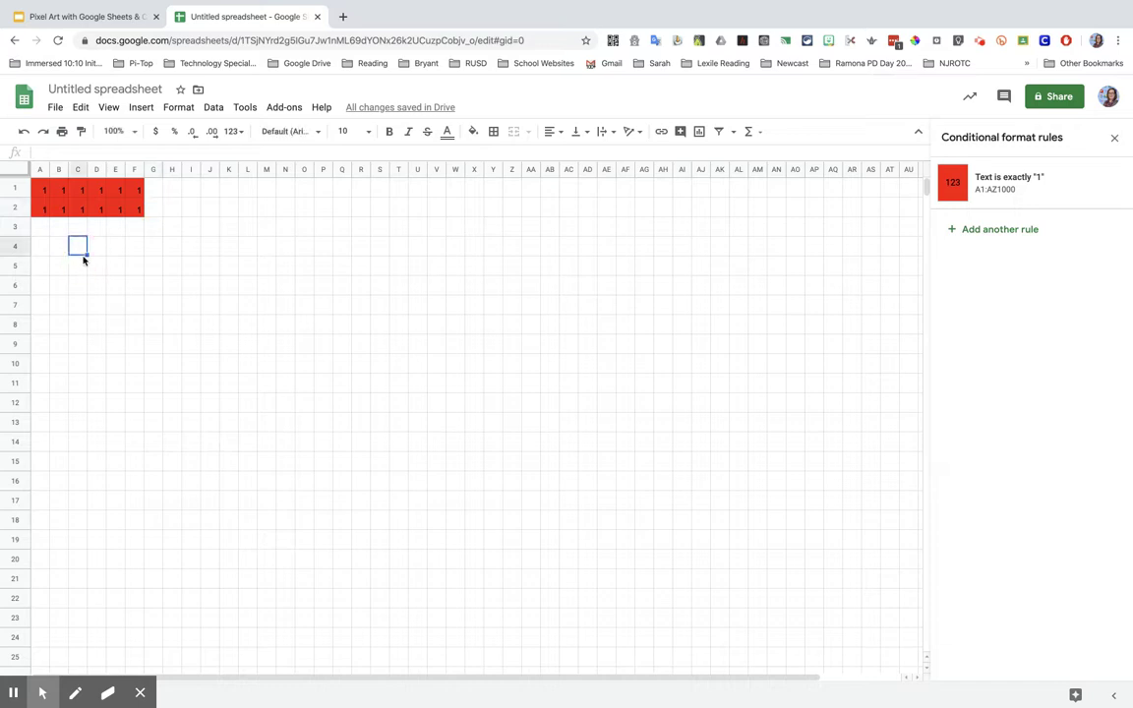
Edit the whole-sheet "Text is exactly 1" conditional formatting rule to use red text matching its red fill, and save it.
click(16, 167)
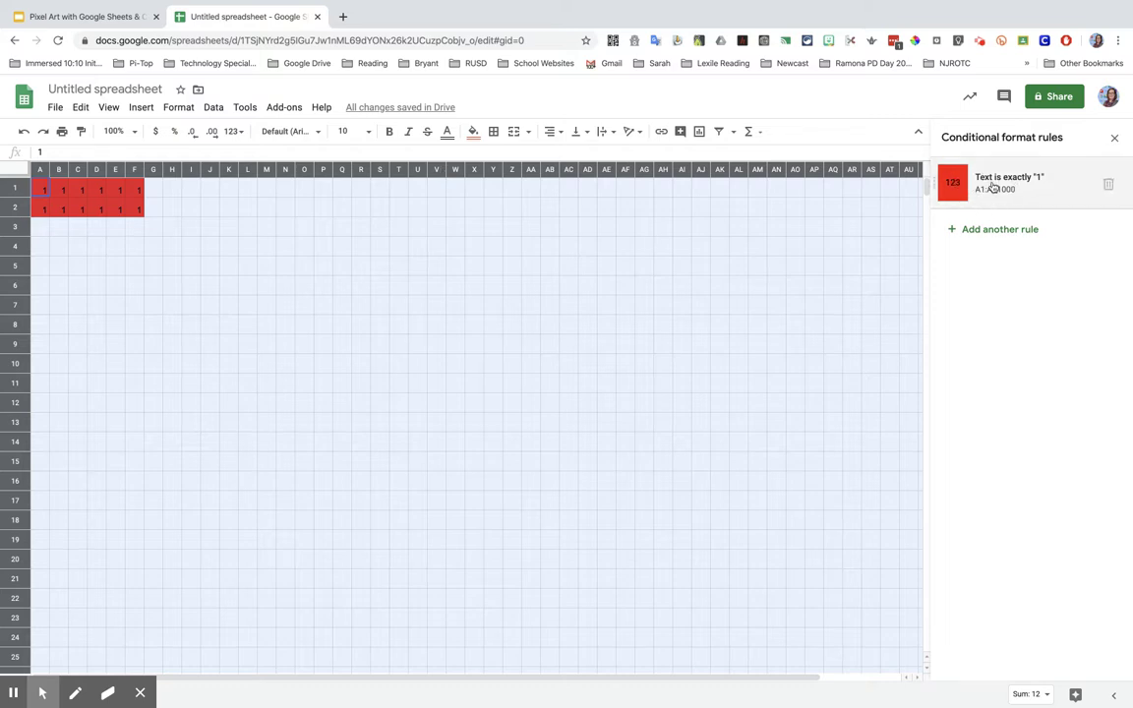
click(1114, 140)
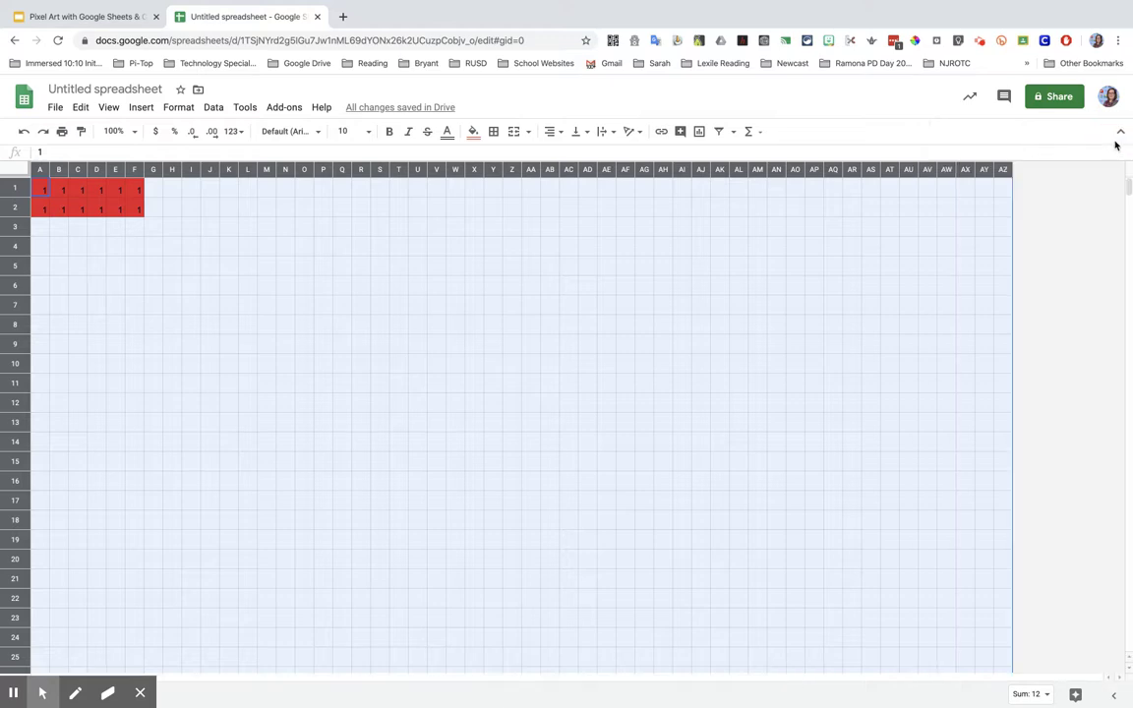
mouse_move(3, 178)
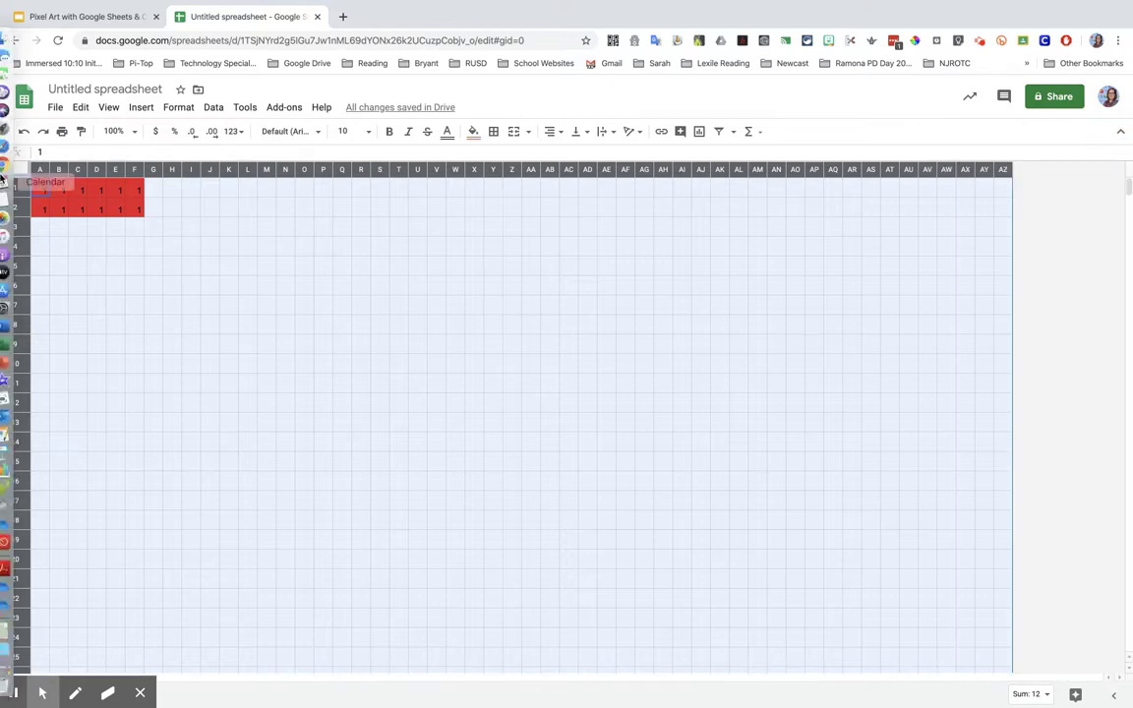
click(178, 107)
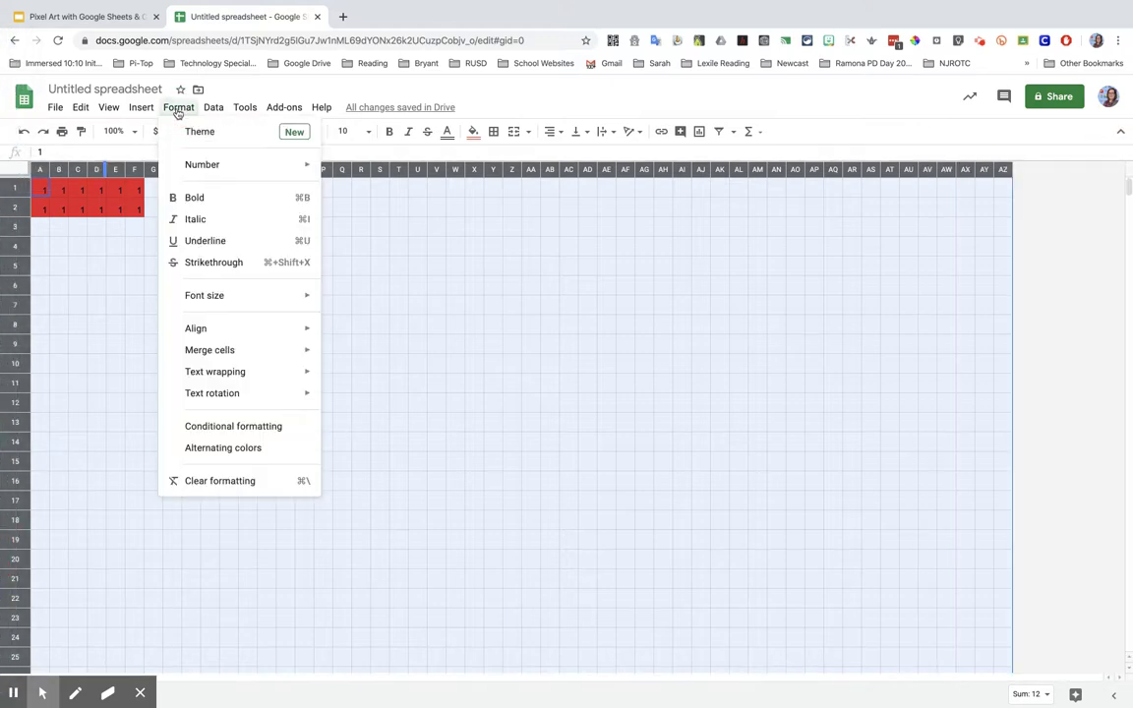
click(207, 430)
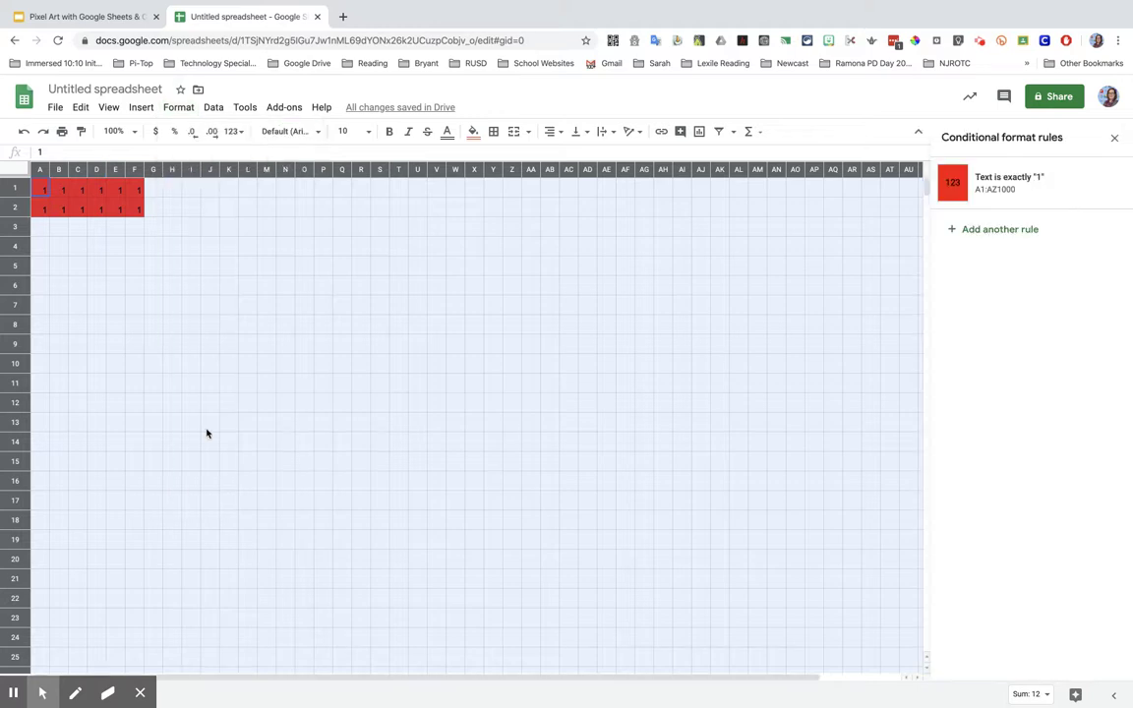
click(969, 189)
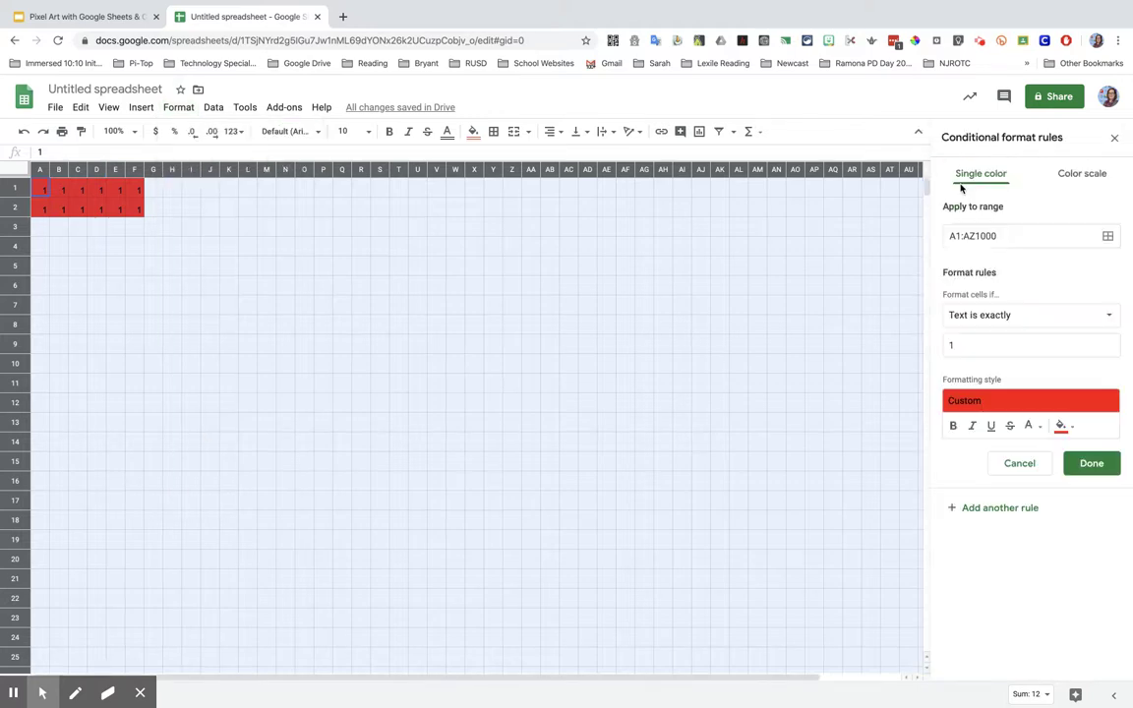
click(1041, 430)
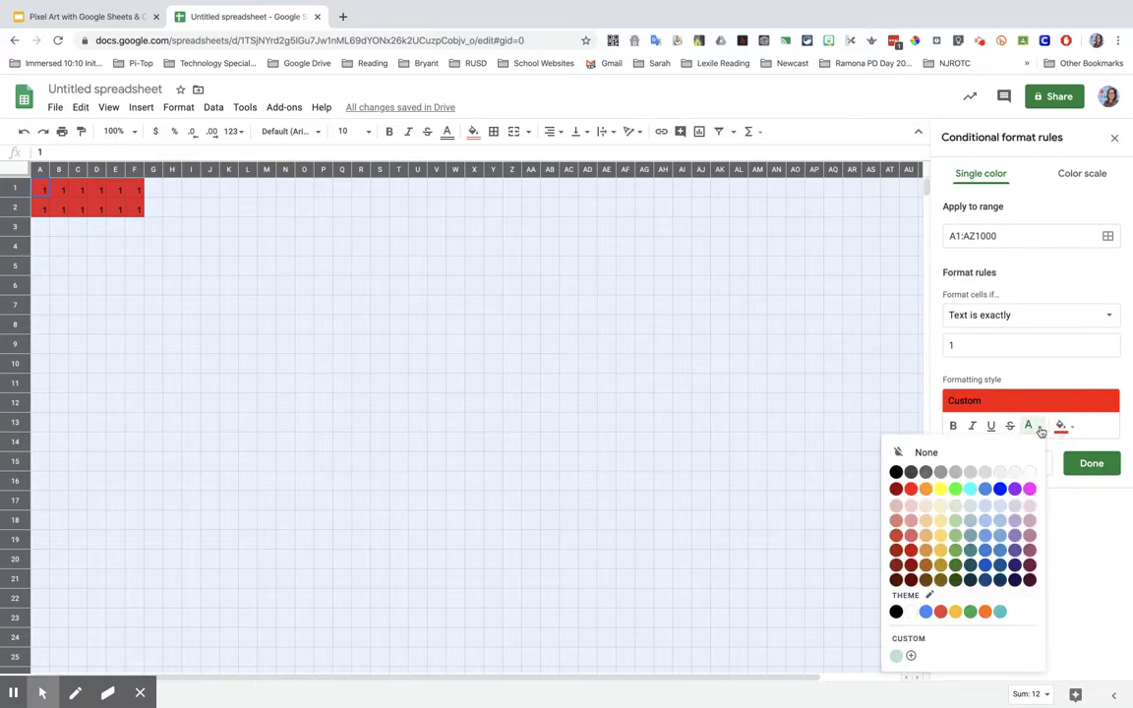
click(911, 489)
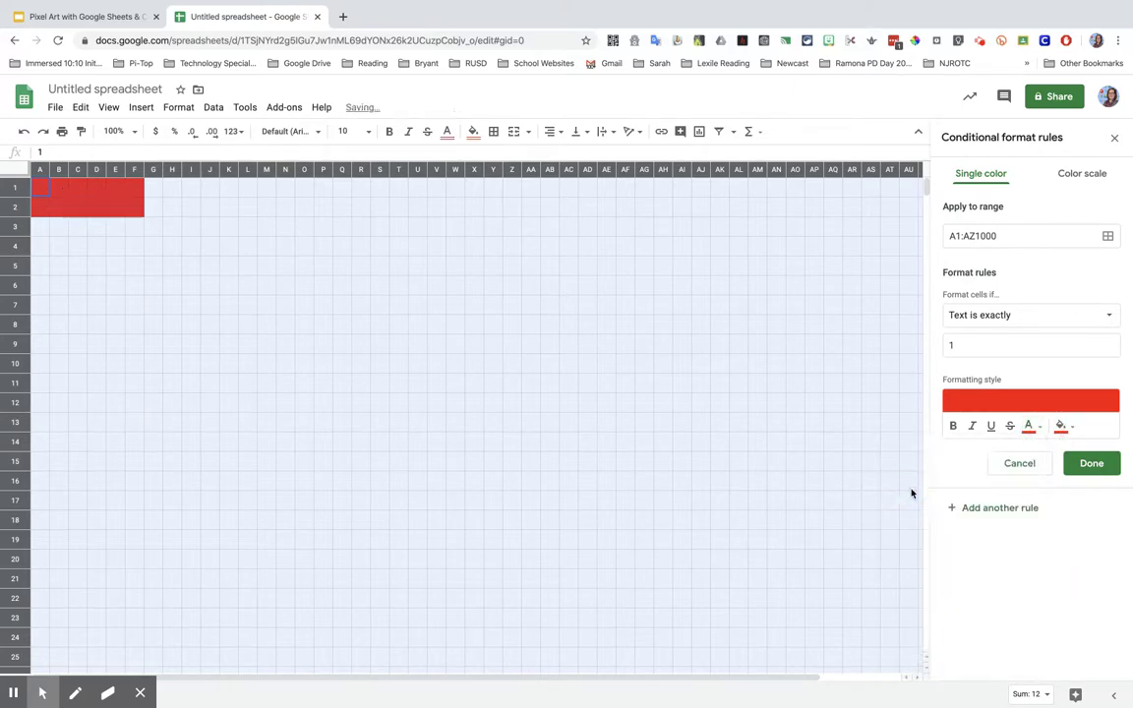
click(1098, 471)
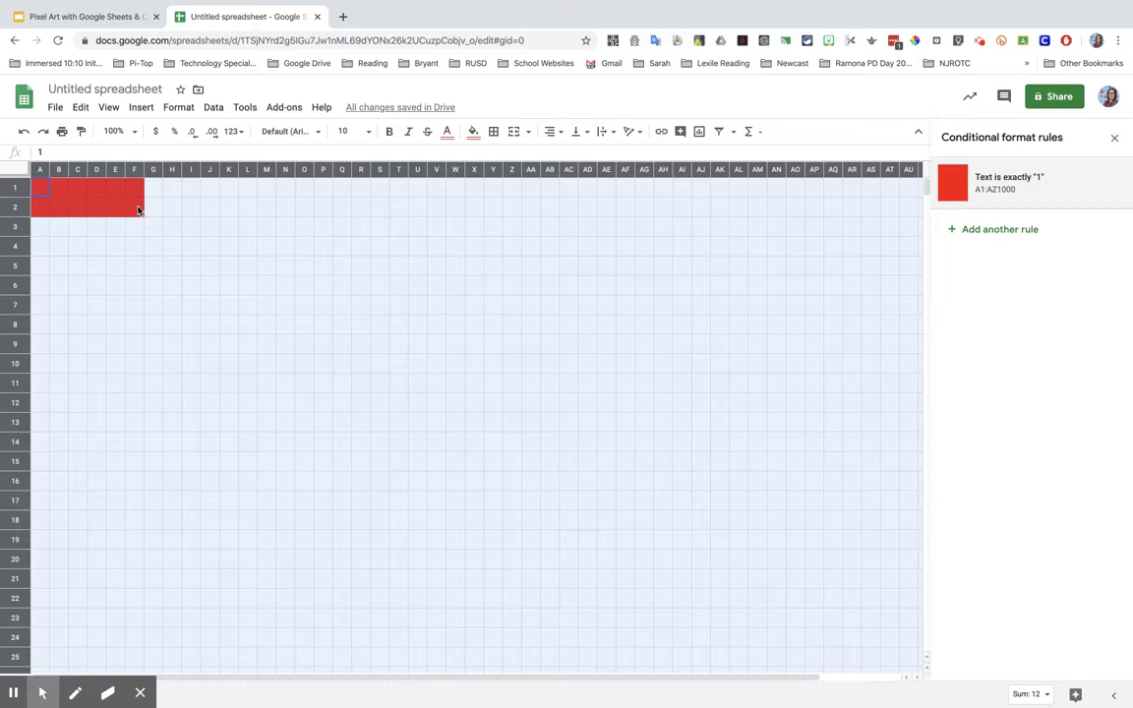
click(136, 247)
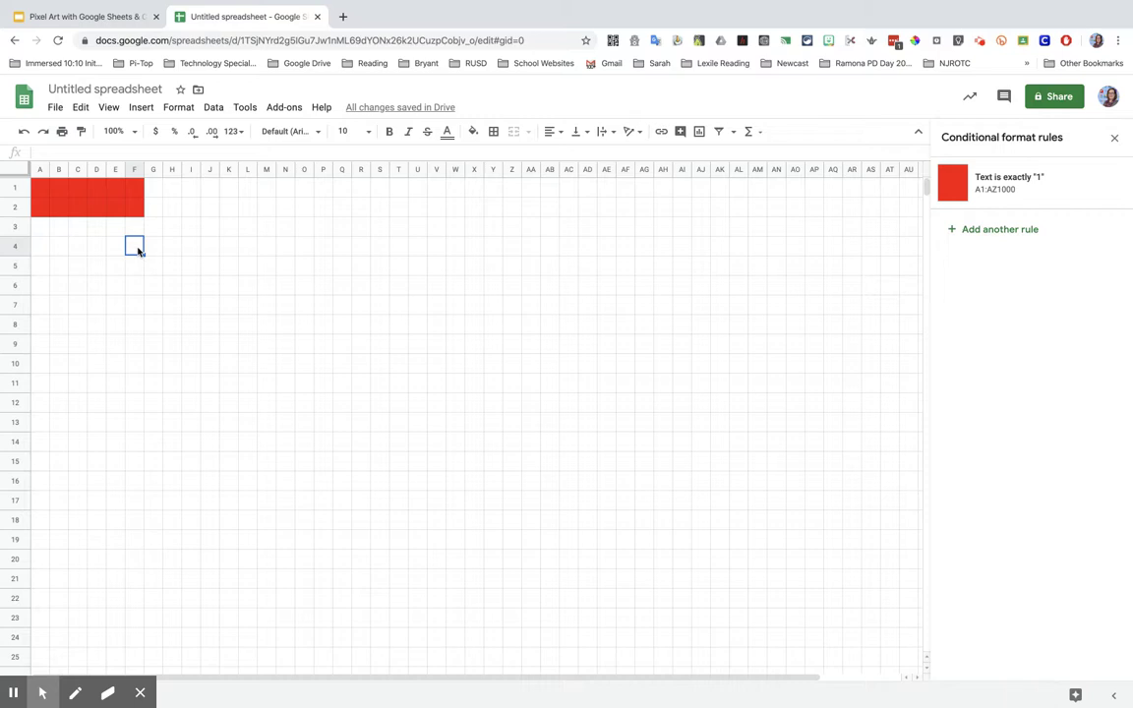
Add another conditional formatting rule for range A1:AZ1000 with the condition "Text is exactly" 2.
click(15, 173)
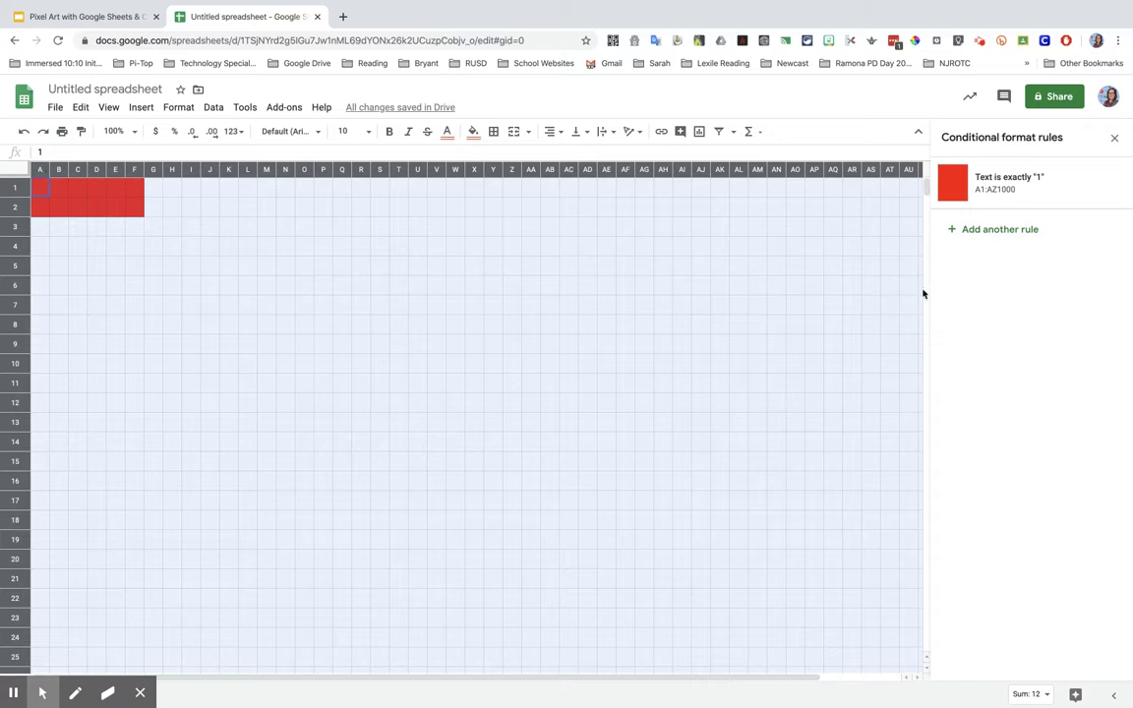
click(970, 232)
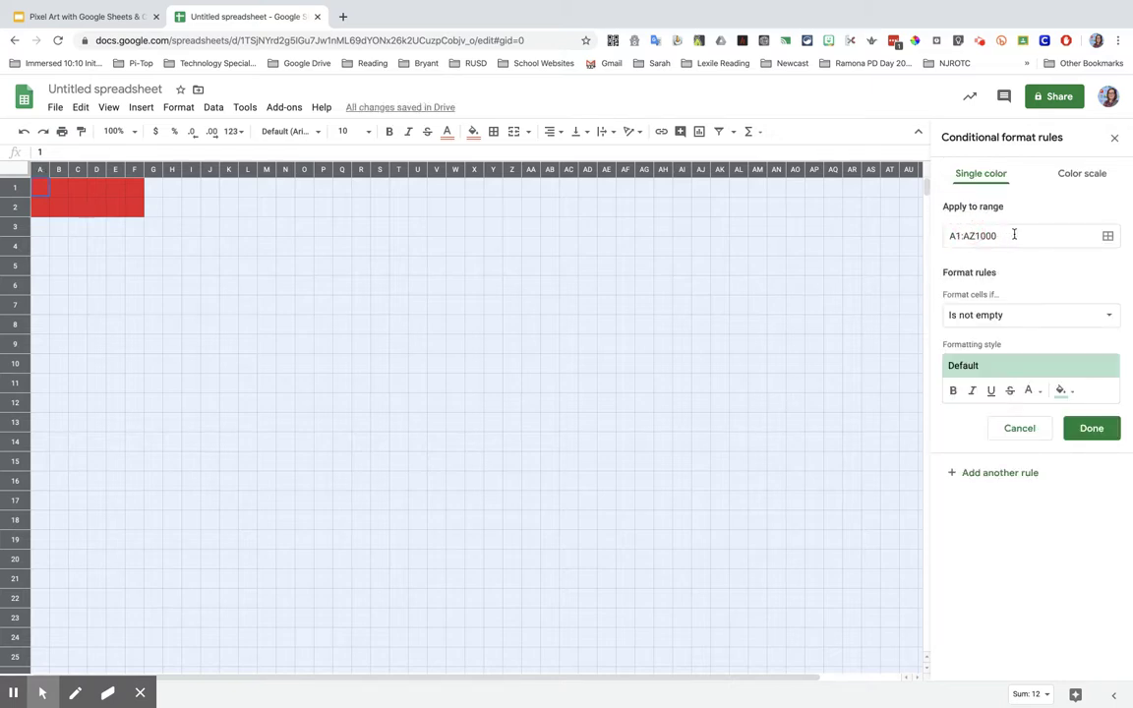
drag(1014, 234, 946, 236)
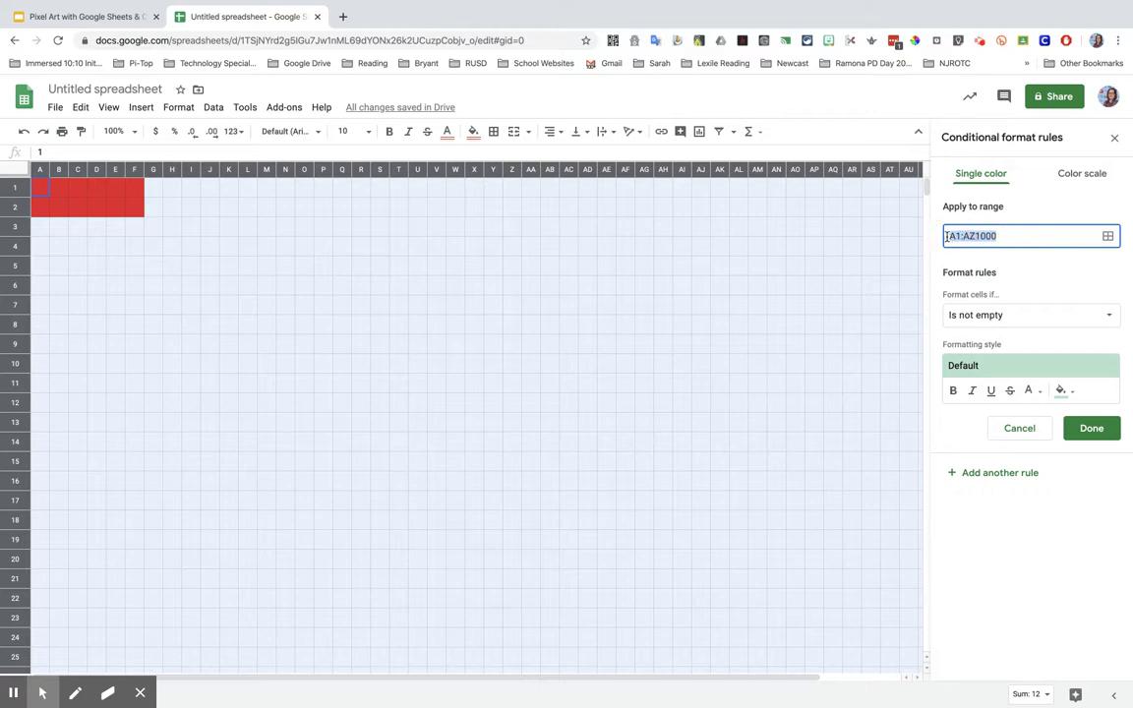
click(977, 315)
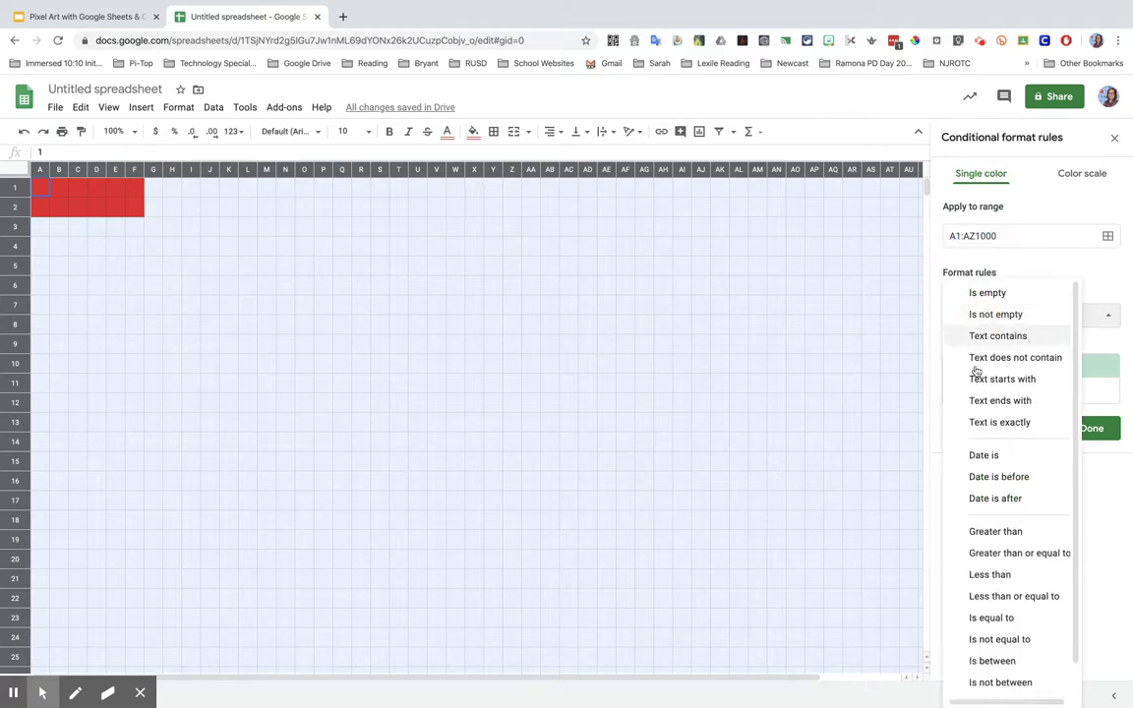
click(983, 422)
click(969, 343)
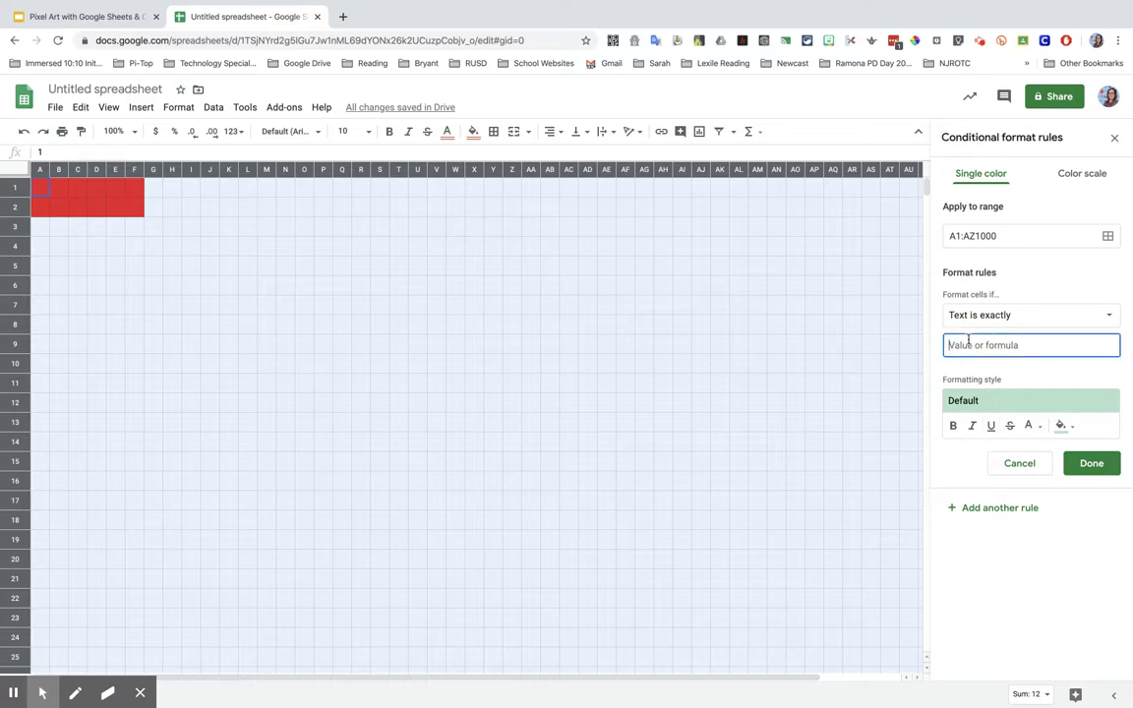
text(2)
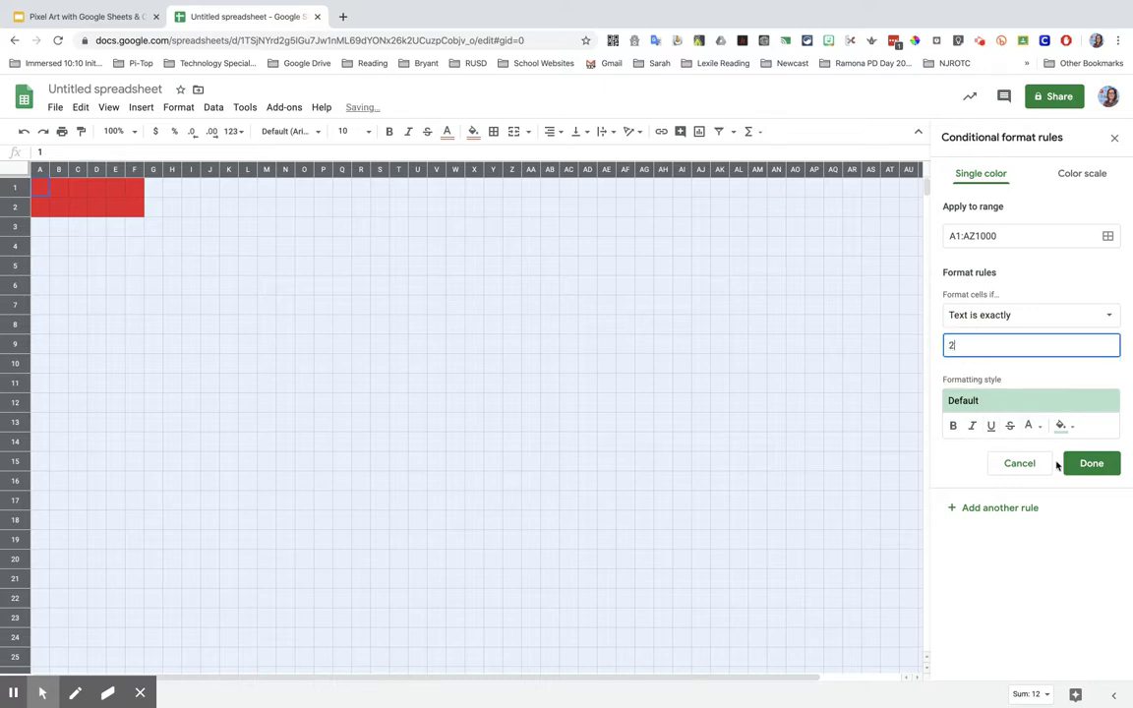
Give the "Text is exactly 2" rule an orange fill and matching orange text, and save it.
click(1075, 428)
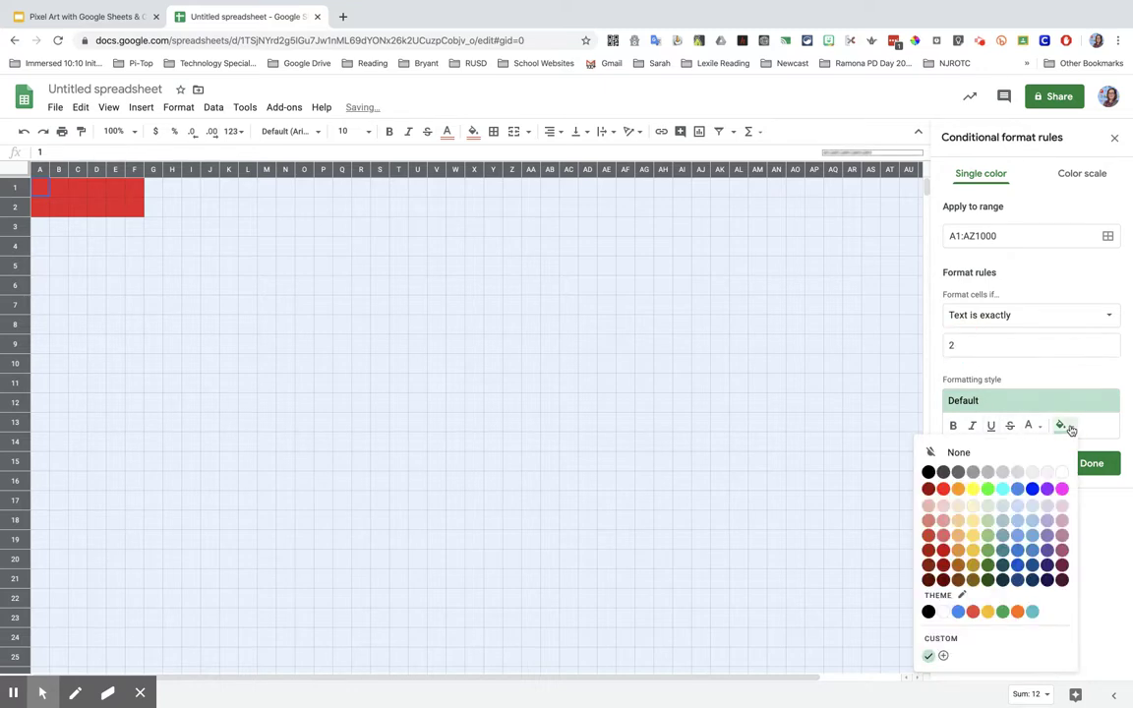
click(959, 492)
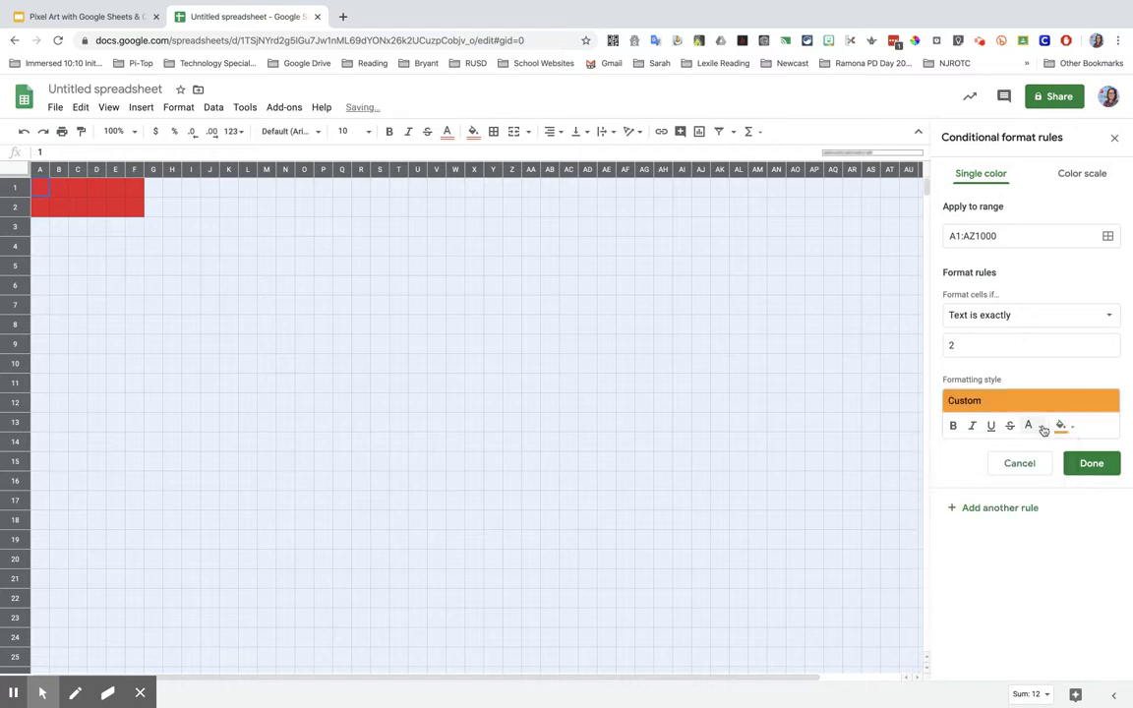
click(1043, 428)
click(926, 489)
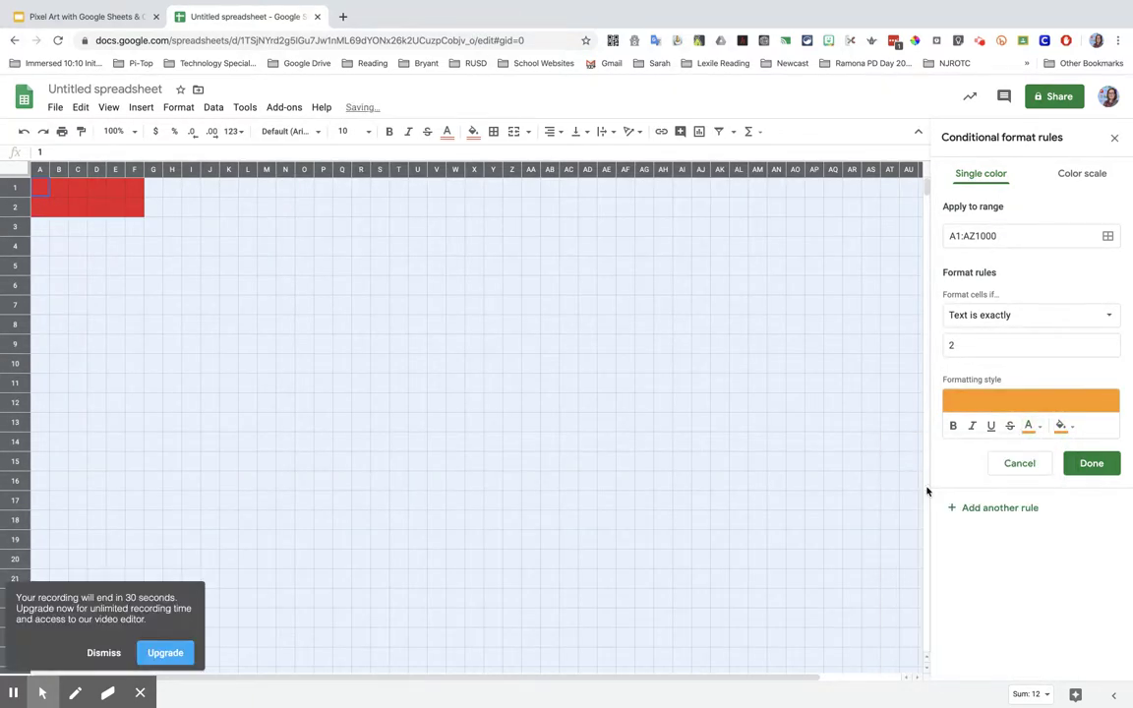
click(1091, 465)
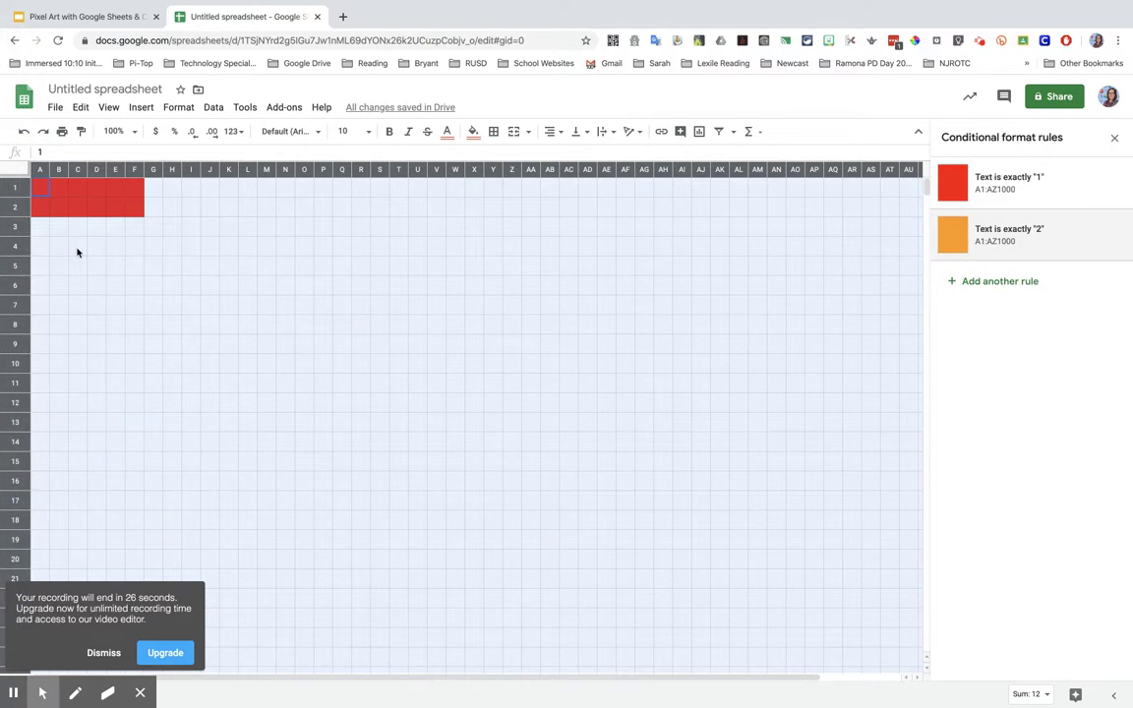
Enter 2 in each cell from L2 to N2 to try out the orange rule.
click(44, 229)
click(248, 208)
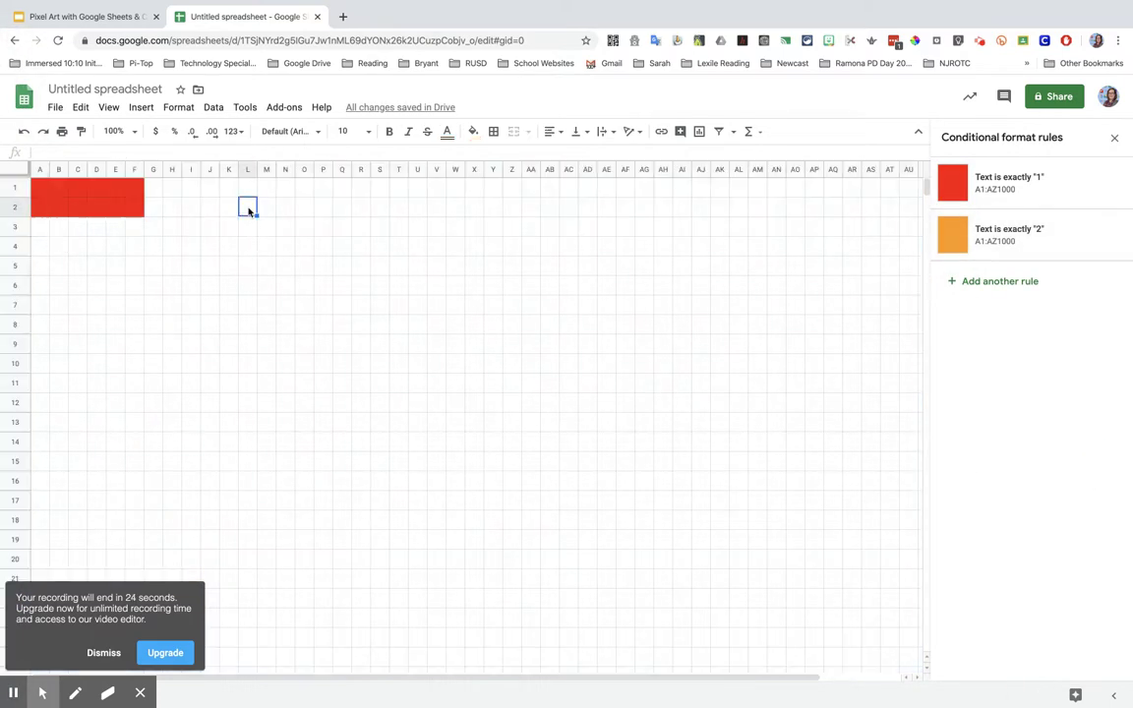
text(2)
key(Tab)
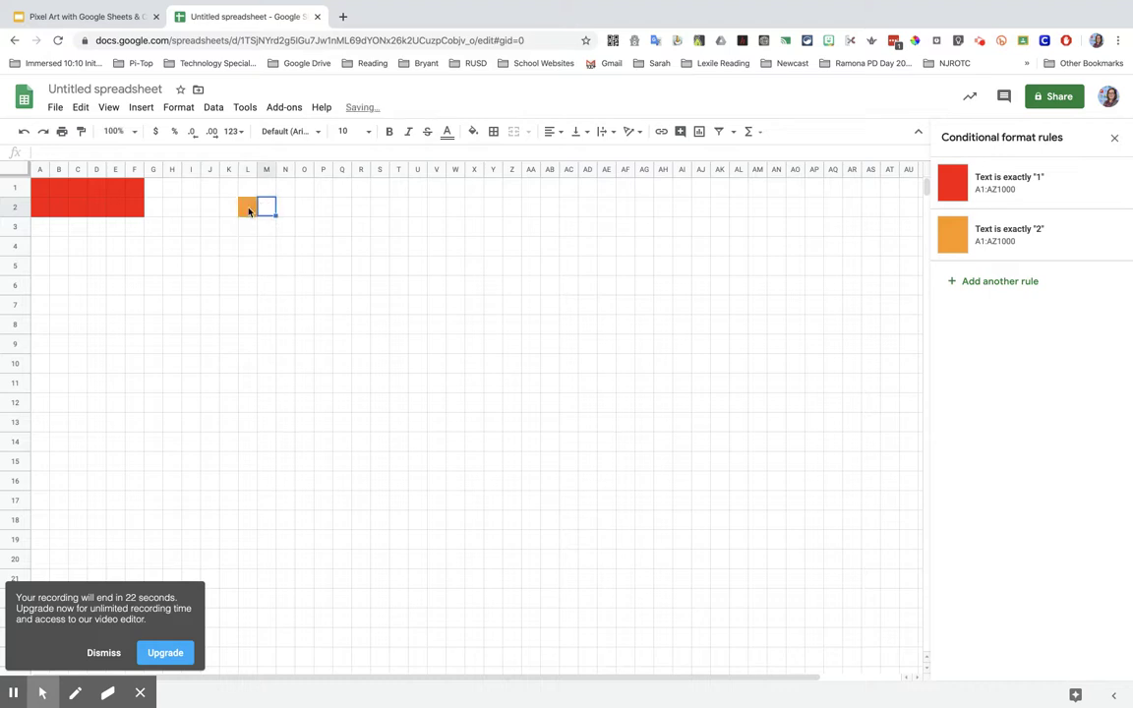
text(3)
key(Tab)
text(2)
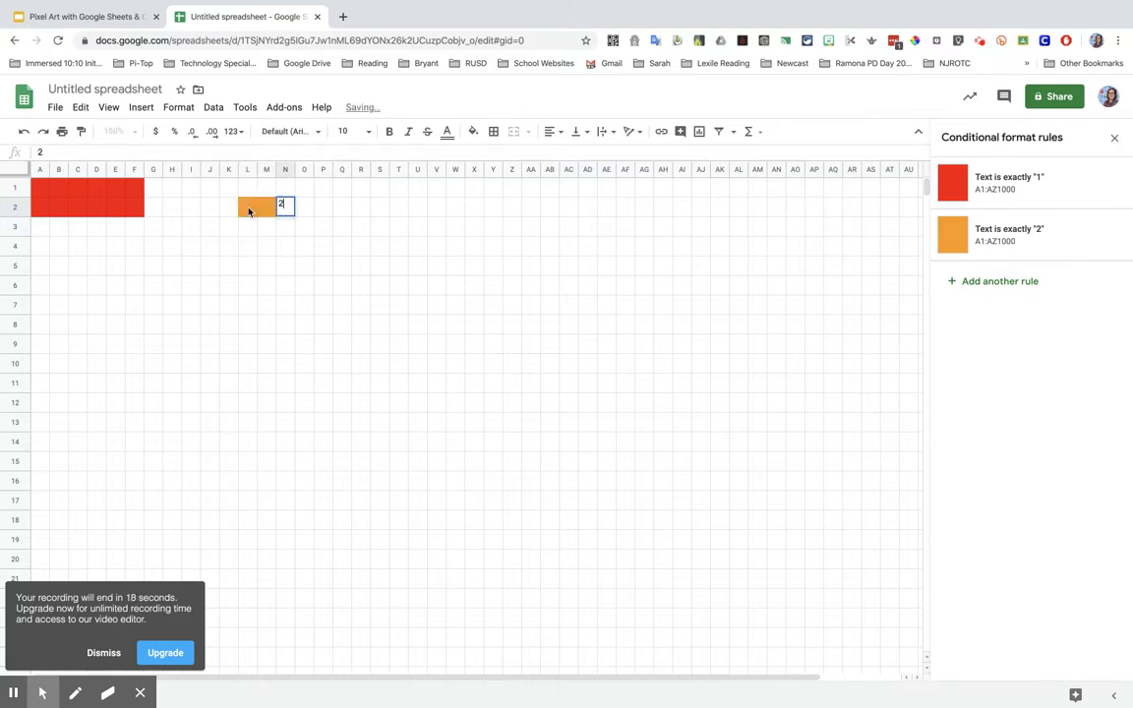
key(Tab)
Delete the number in cell L2 to clear its colour.
click(247, 211)
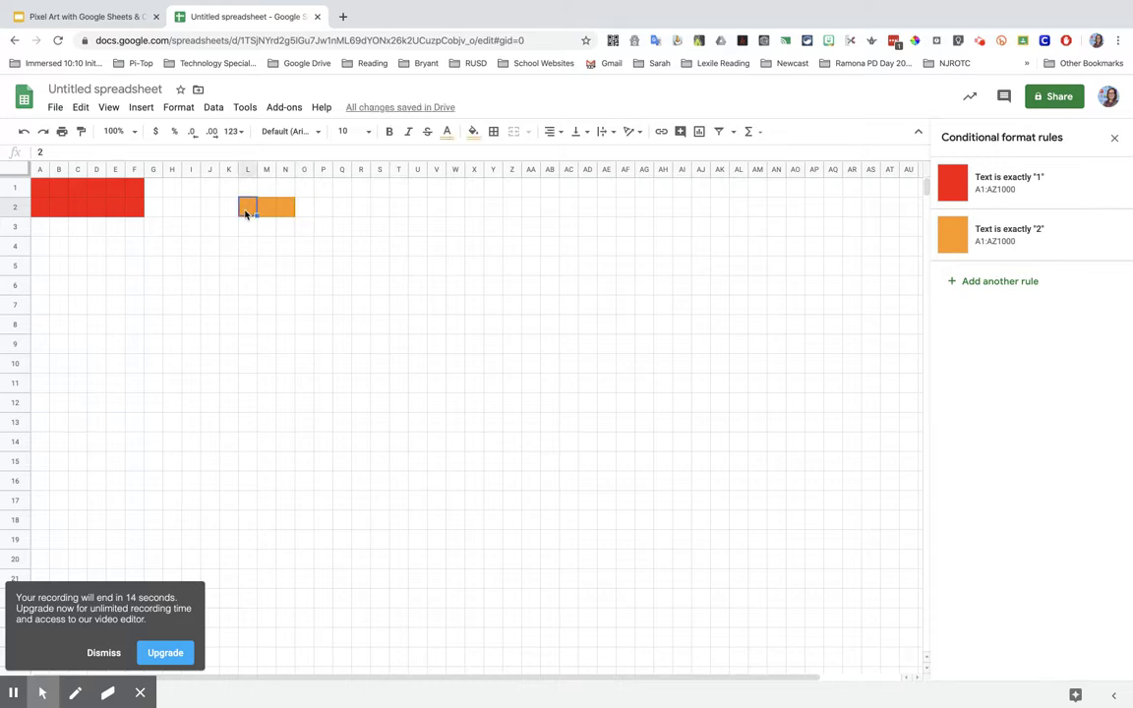
key(Delete)
click(266, 264)
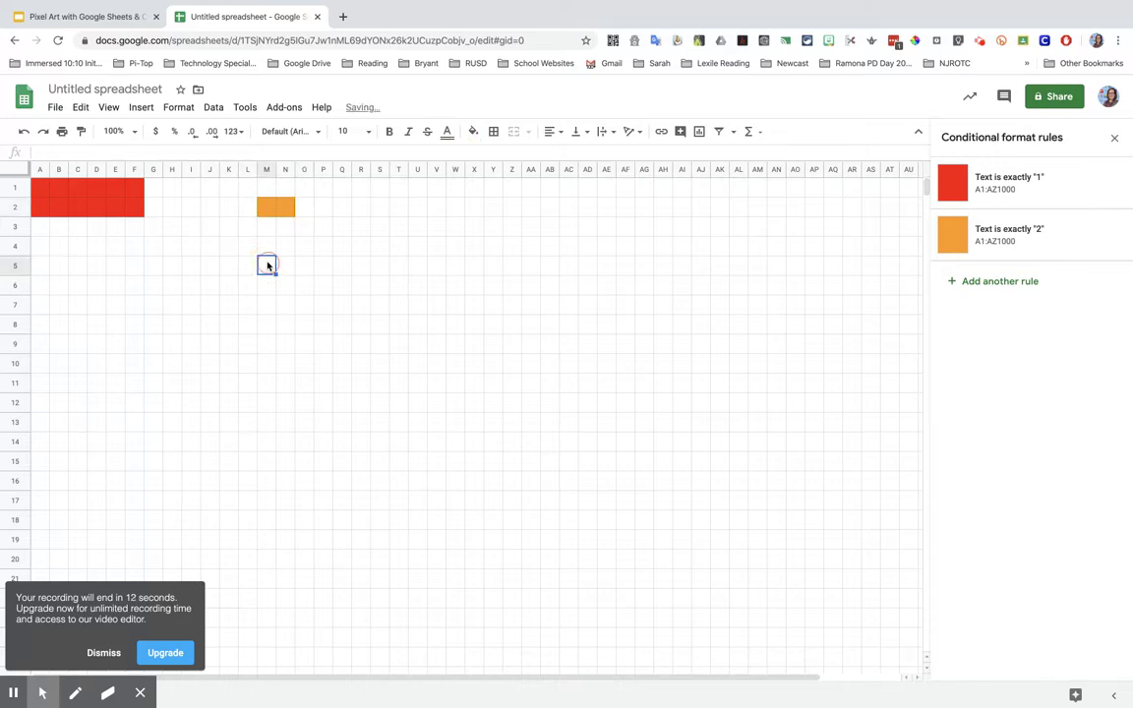